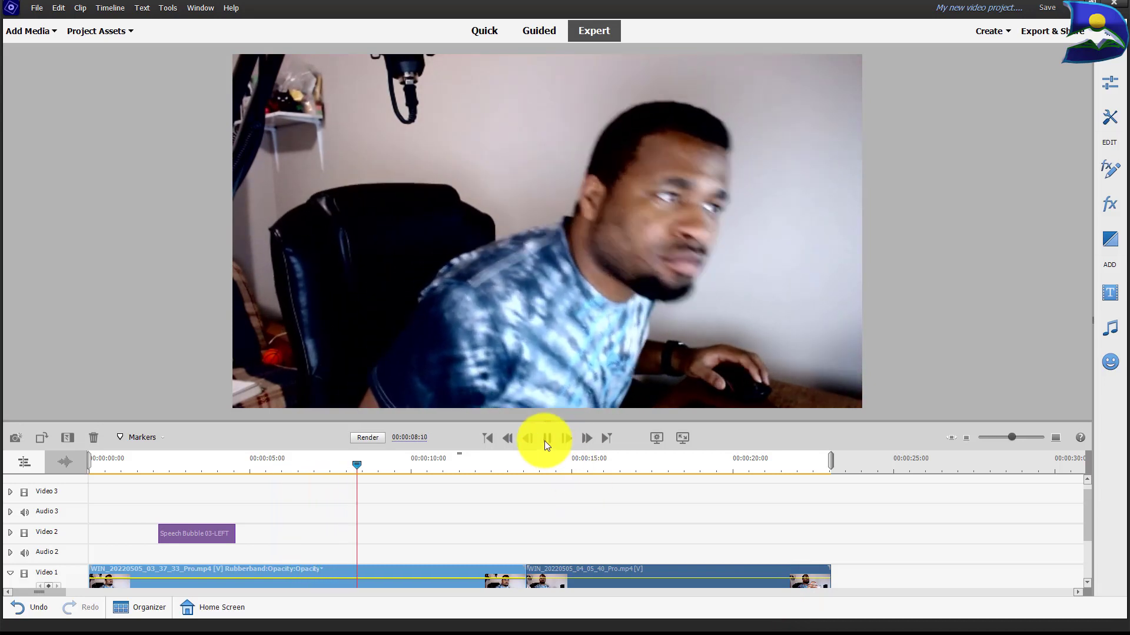
Pause the example project and replay it from 00:00:02:07, where the speech bubble starts.
{"action": "left_click", "coordinate": [545, 440]}
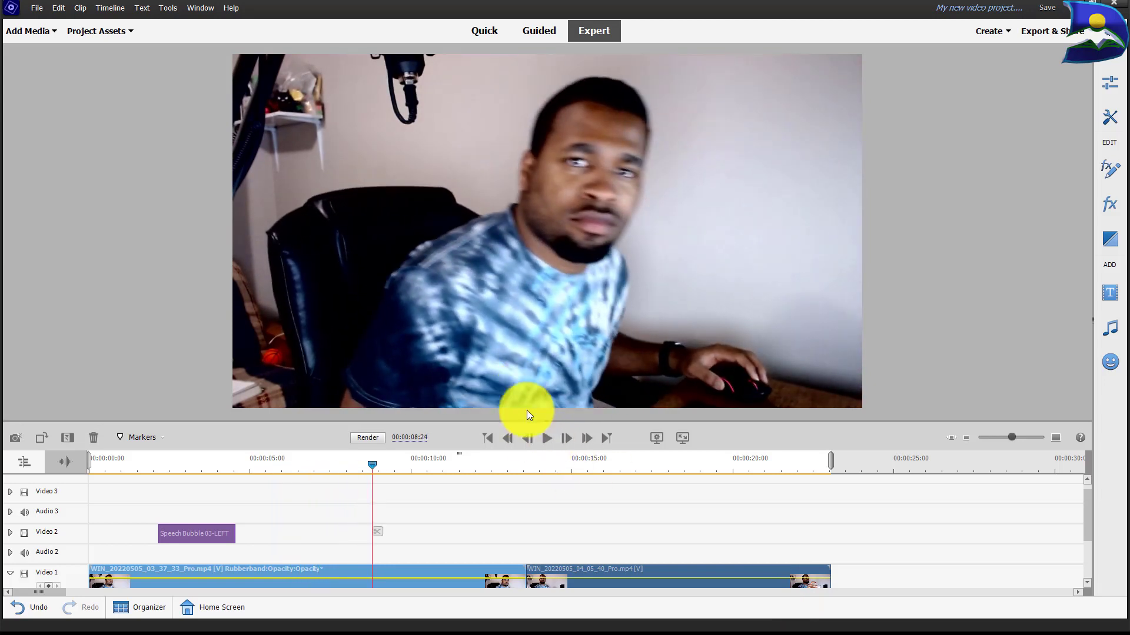
{"action": "left_click", "coordinate": [155, 464]}
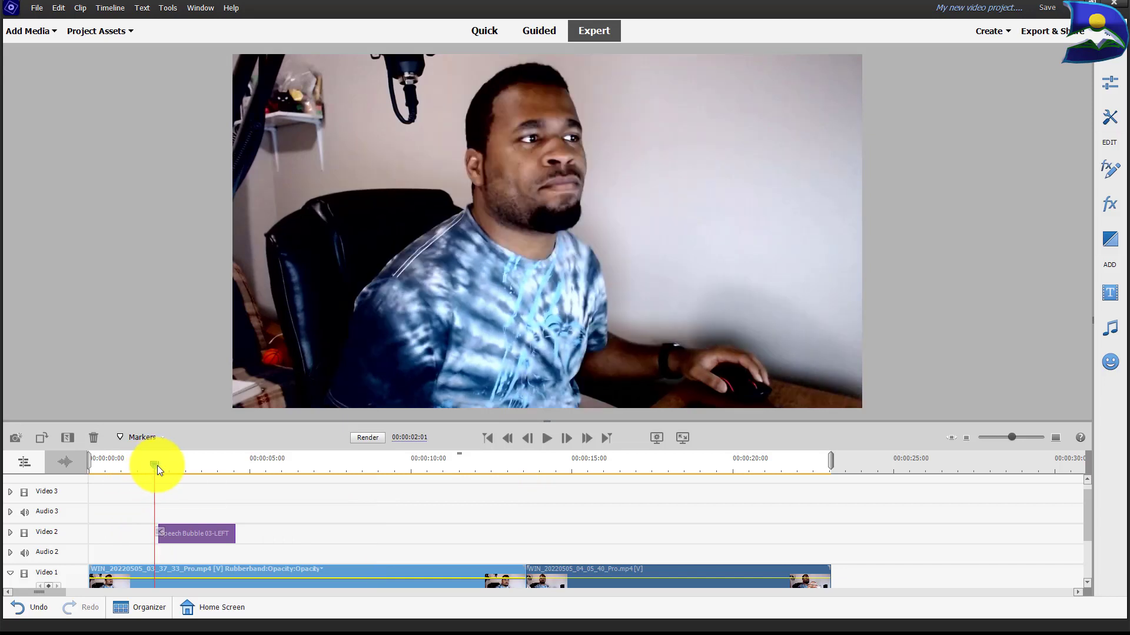
{"action": "left_click", "coordinate": [160, 467]}
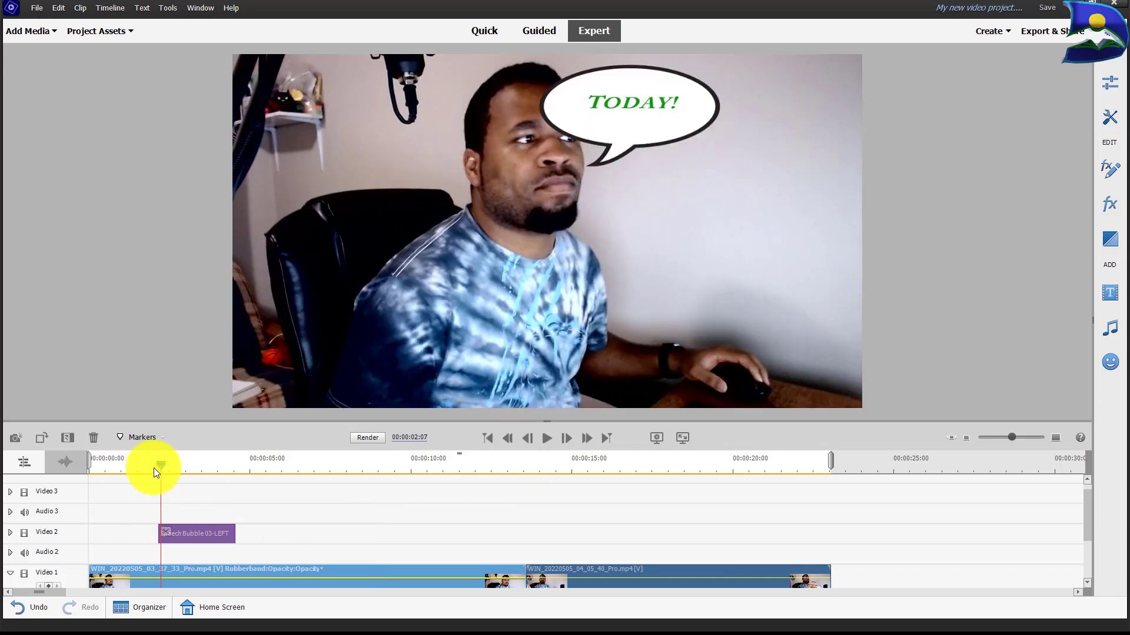
{"action": "left_click", "coordinate": [546, 439]}
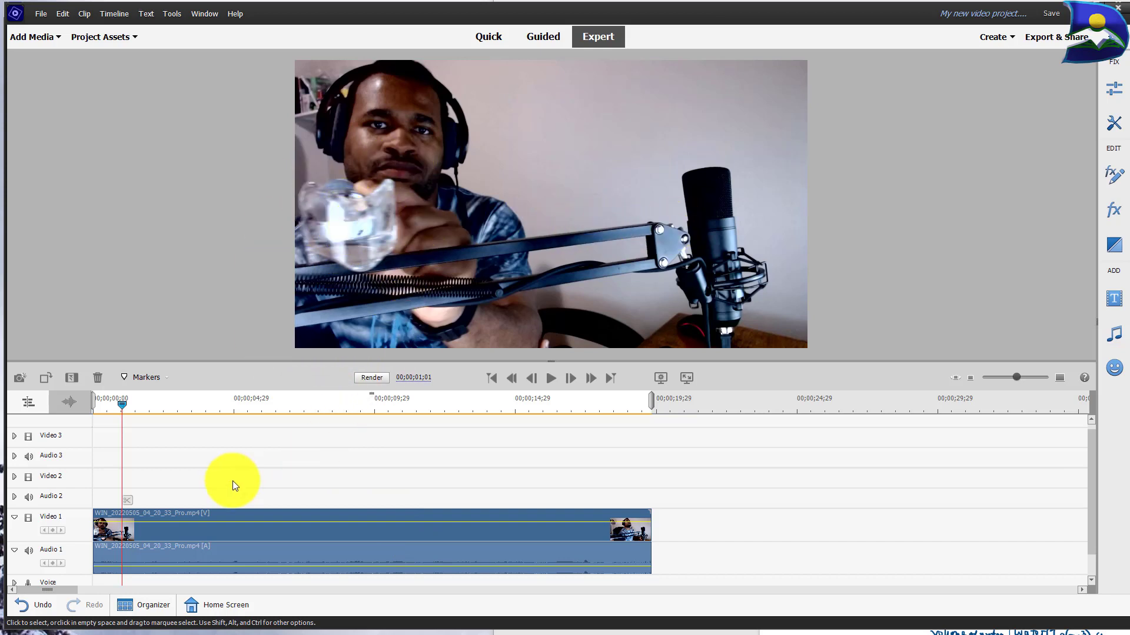
Position the playhead at 00;00;00;11, select the Video 1 clip and show the video editing tools.
{"action": "mouse_move", "coordinate": [118, 404]}
{"action": "left_mouse_down"}
{"action": "mouse_move", "coordinate": [86, 403]}
{"action": "mouse_move", "coordinate": [122, 403]}
{"action": "left_mouse_up"}
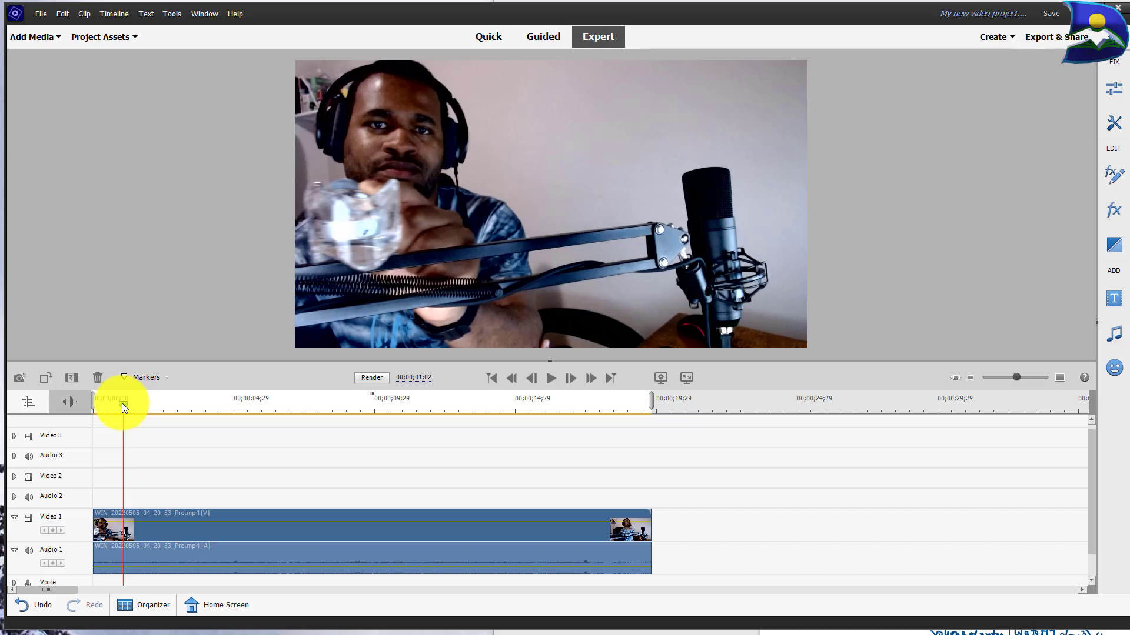
{"action": "mouse_move", "coordinate": [122, 404]}
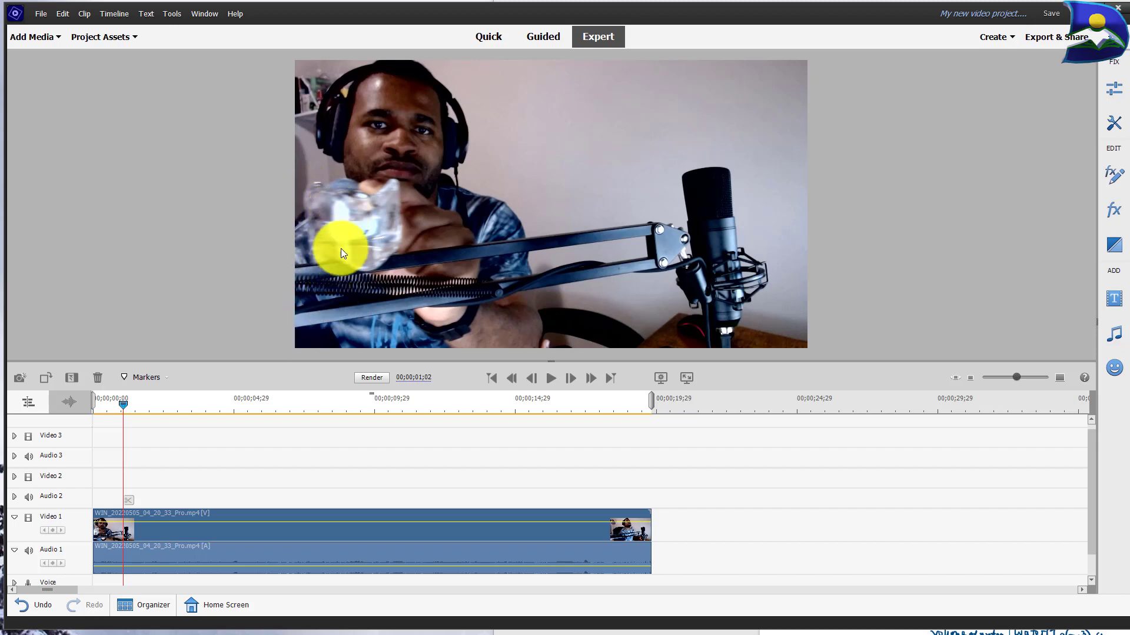
{"action": "key", "text": "Left"}
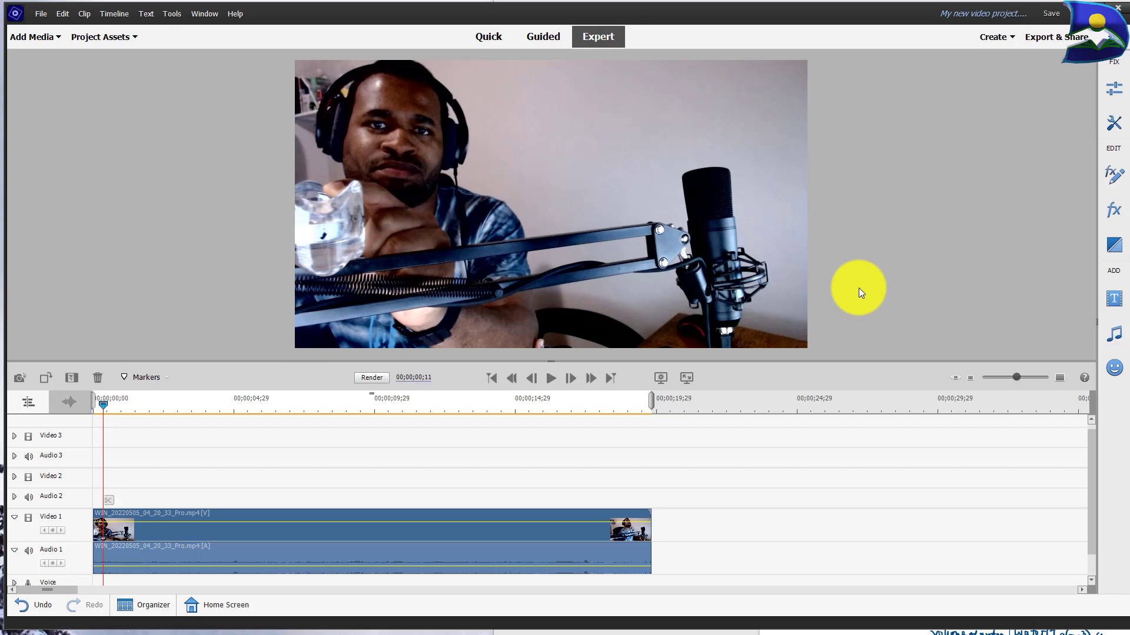
{"action": "left_click", "coordinate": [157, 516]}
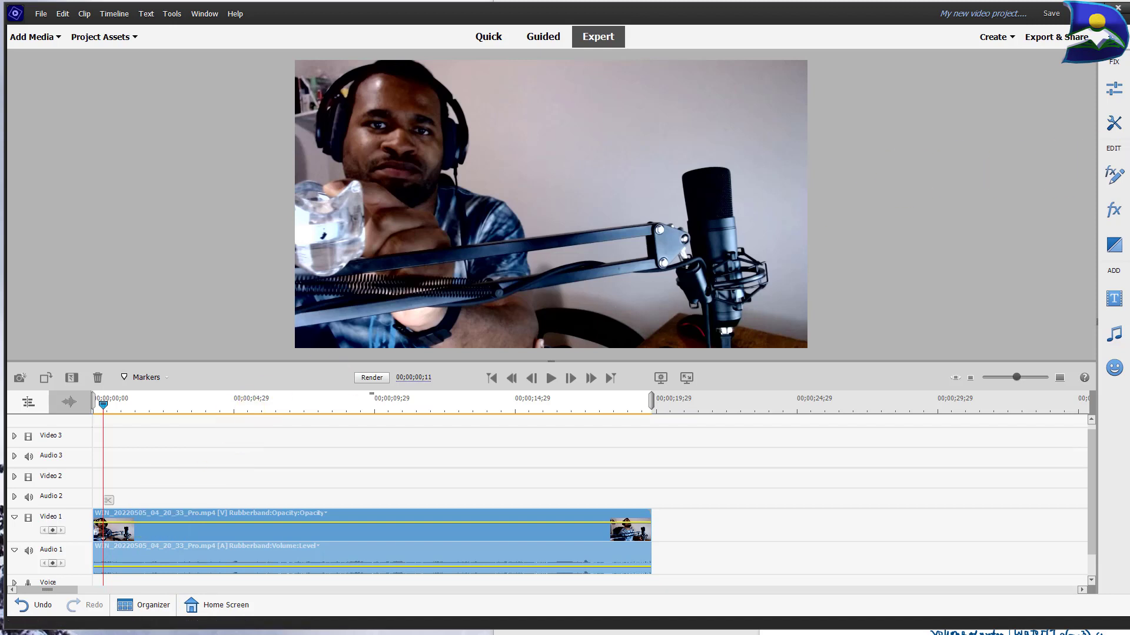
{"action": "left_click", "coordinate": [1114, 125]}
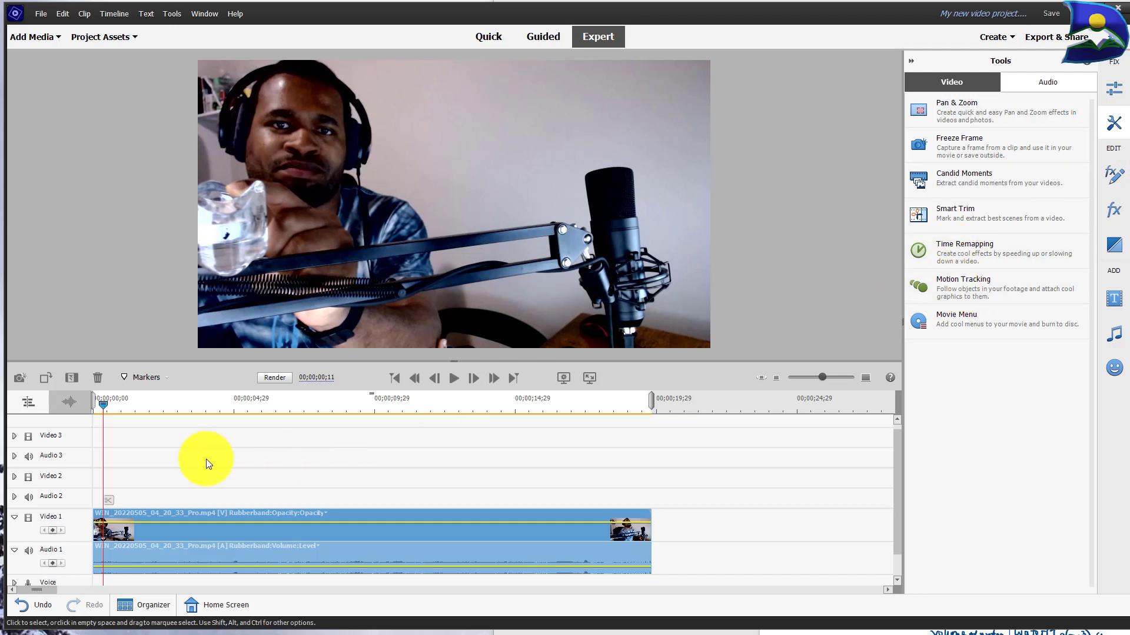
Try to start Motion Tracking with no clip selected.
{"action": "left_click", "coordinate": [125, 462]}
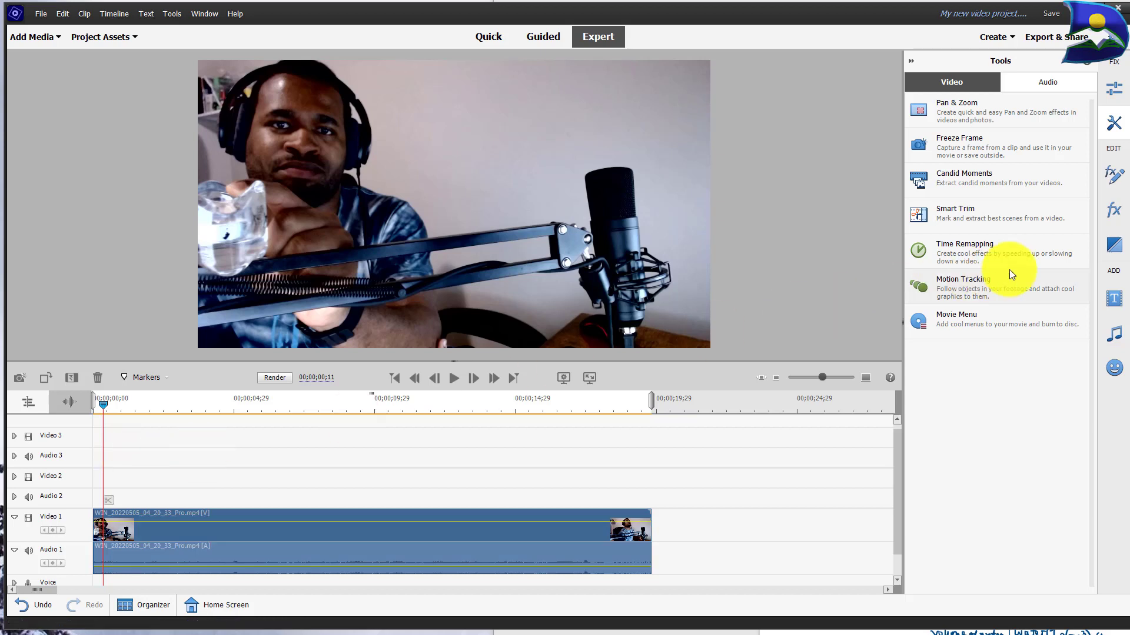
{"action": "left_click", "coordinate": [980, 285]}
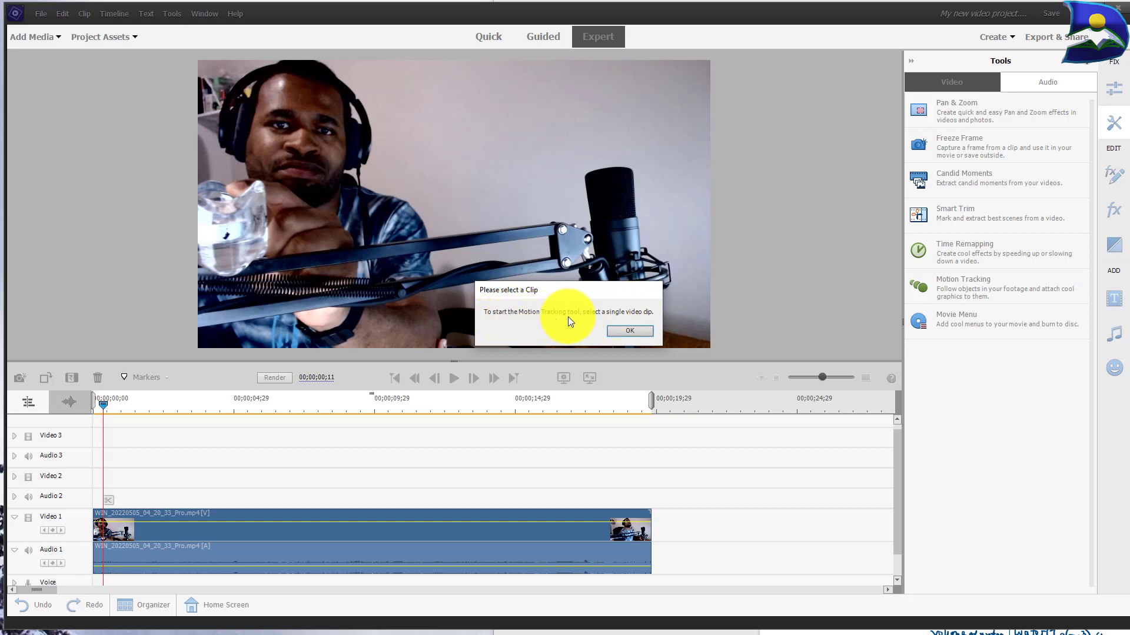
{"action": "left_click", "coordinate": [623, 333]}
Select the Video 1 clip and start Motion Tracking on it.
{"action": "left_click", "coordinate": [120, 521]}
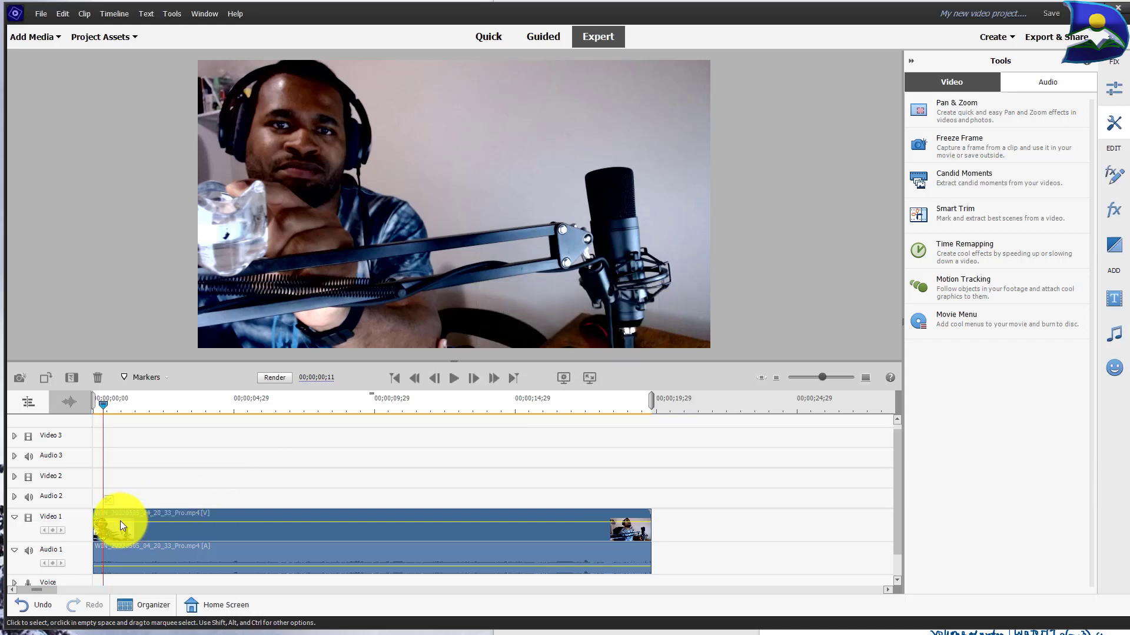
{"action": "left_click", "coordinate": [115, 514]}
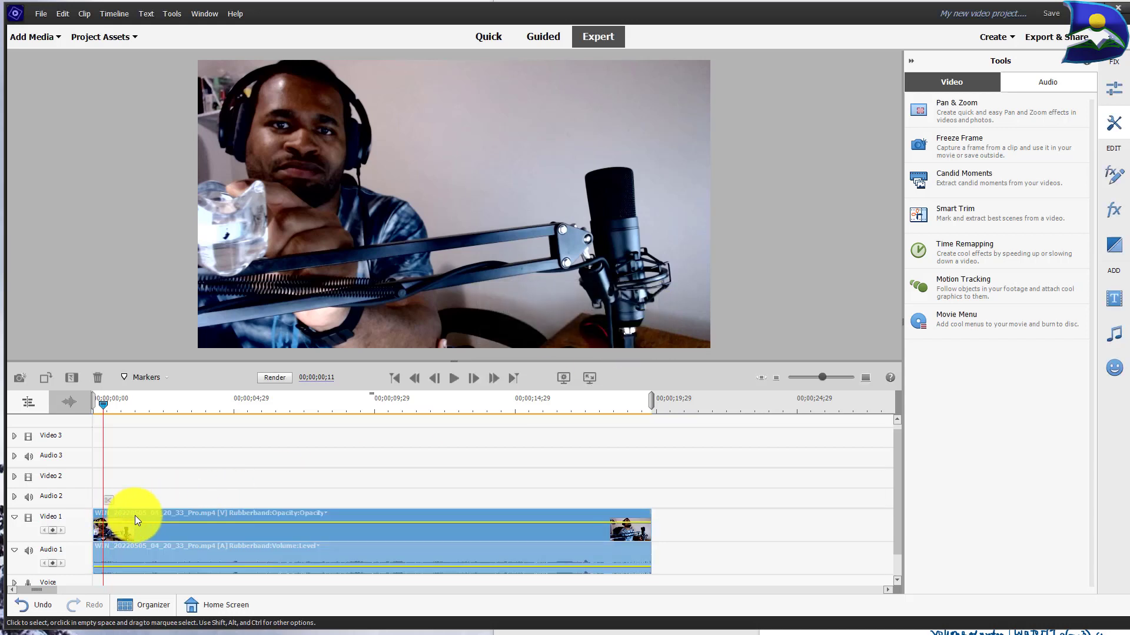
{"action": "left_click", "coordinate": [970, 278]}
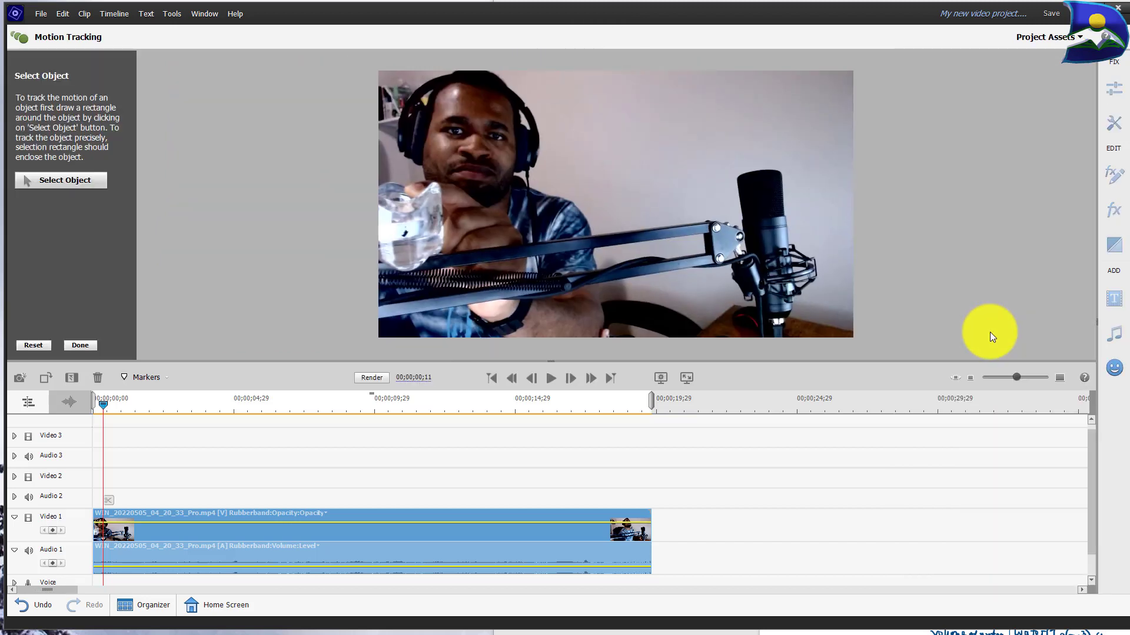
Fit the selection rectangle around the clear glass object held in front of the camera and track its motion.
{"action": "left_click", "coordinate": [54, 181]}
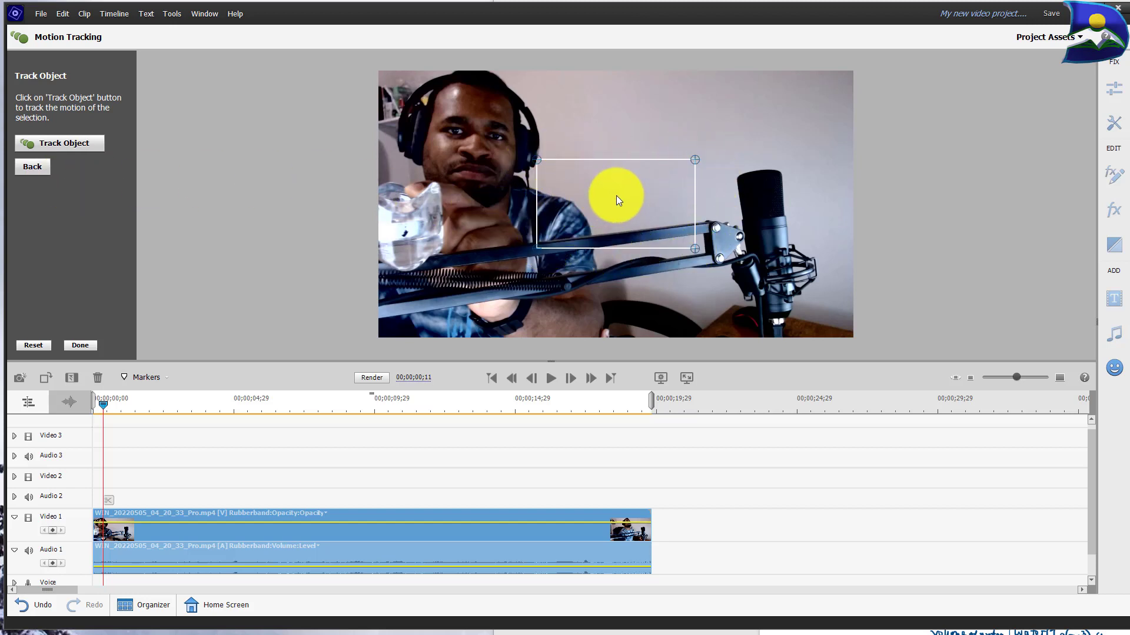
{"action": "left_click_drag", "start_coordinate": [616, 196], "coordinate": [457, 210]}
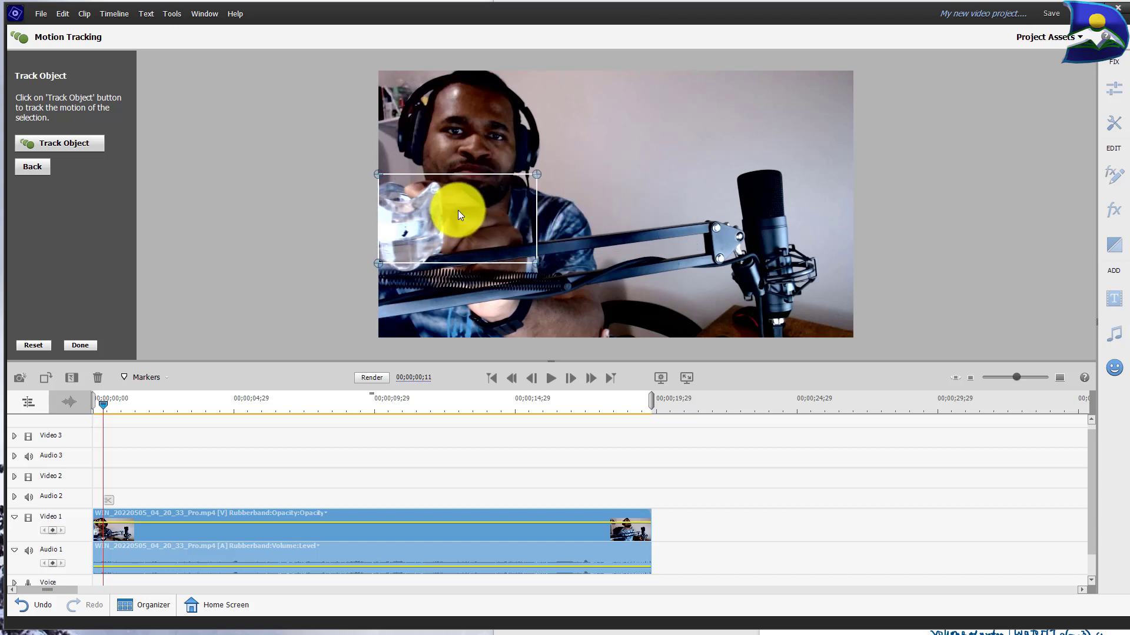
{"action": "left_click_drag", "start_coordinate": [535, 260], "coordinate": [446, 274]}
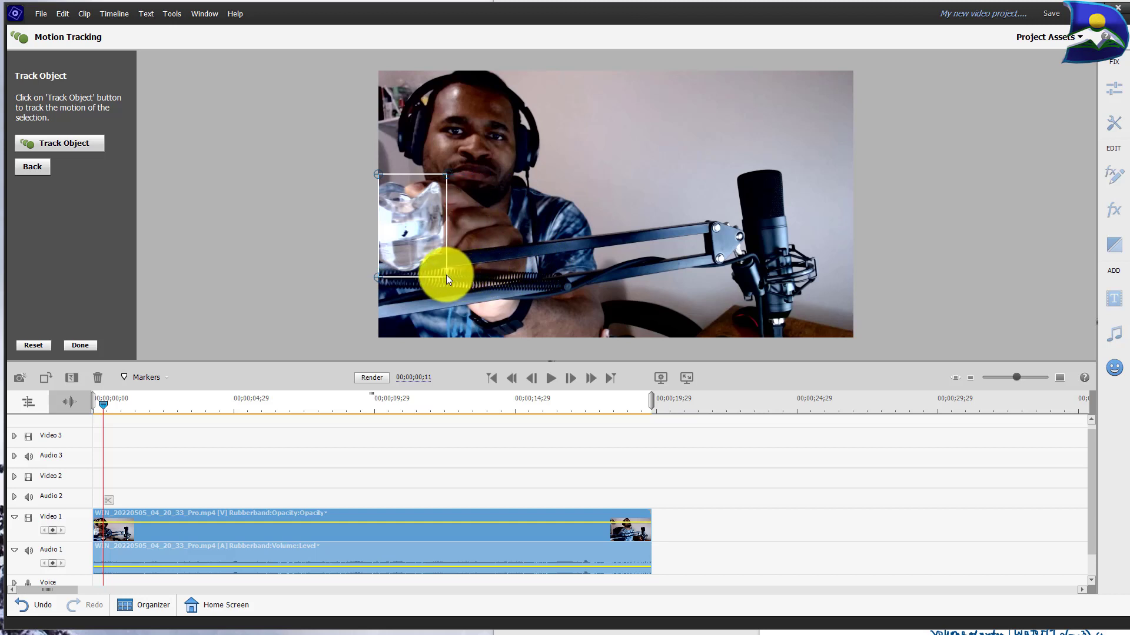
{"action": "left_click", "coordinate": [59, 143]}
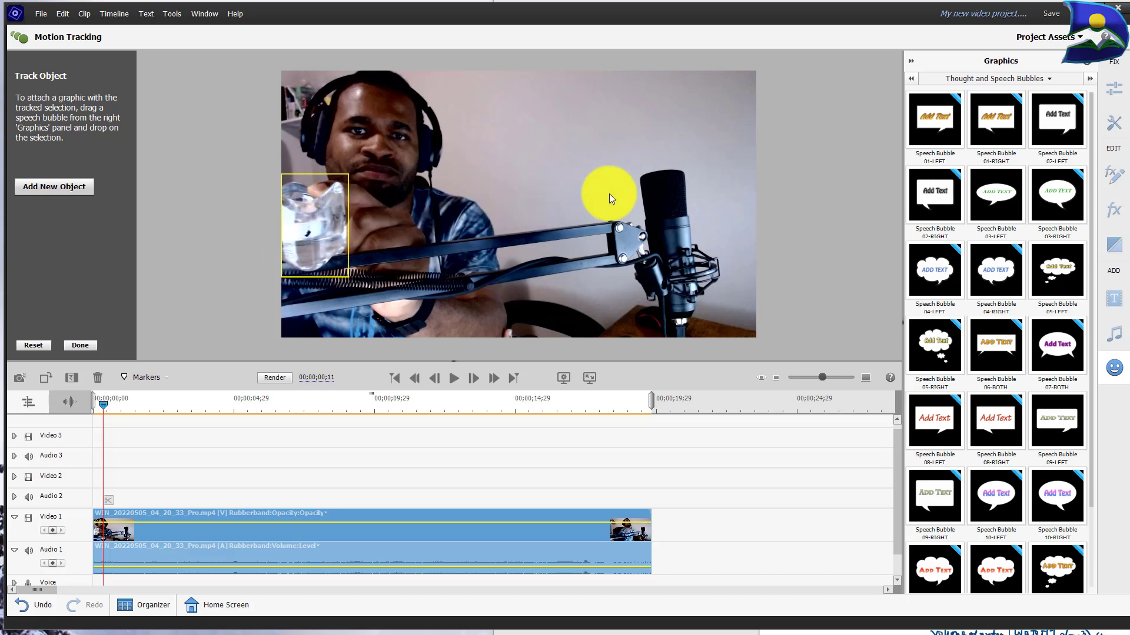
Attach the Speech Bubble 03-LEFT graphic to the tracked glass object with the two-line text "MOving Object".
{"action": "left_click", "coordinate": [998, 200]}
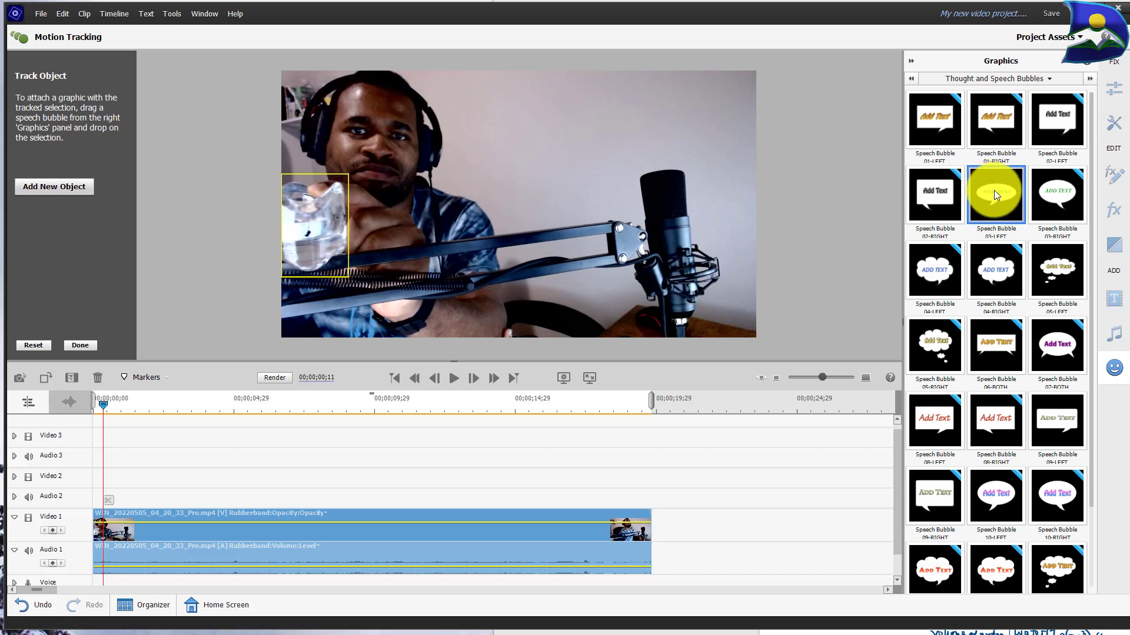
{"action": "left_click_drag", "start_coordinate": [994, 191], "coordinate": [373, 171]}
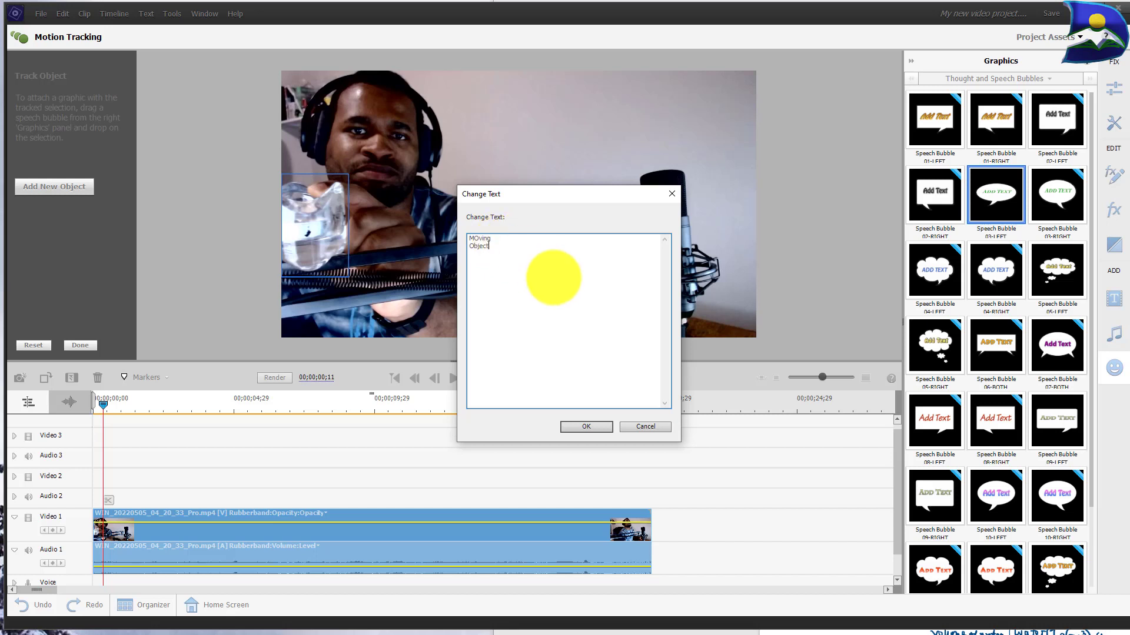
{"action": "left_click", "coordinate": [591, 426]}
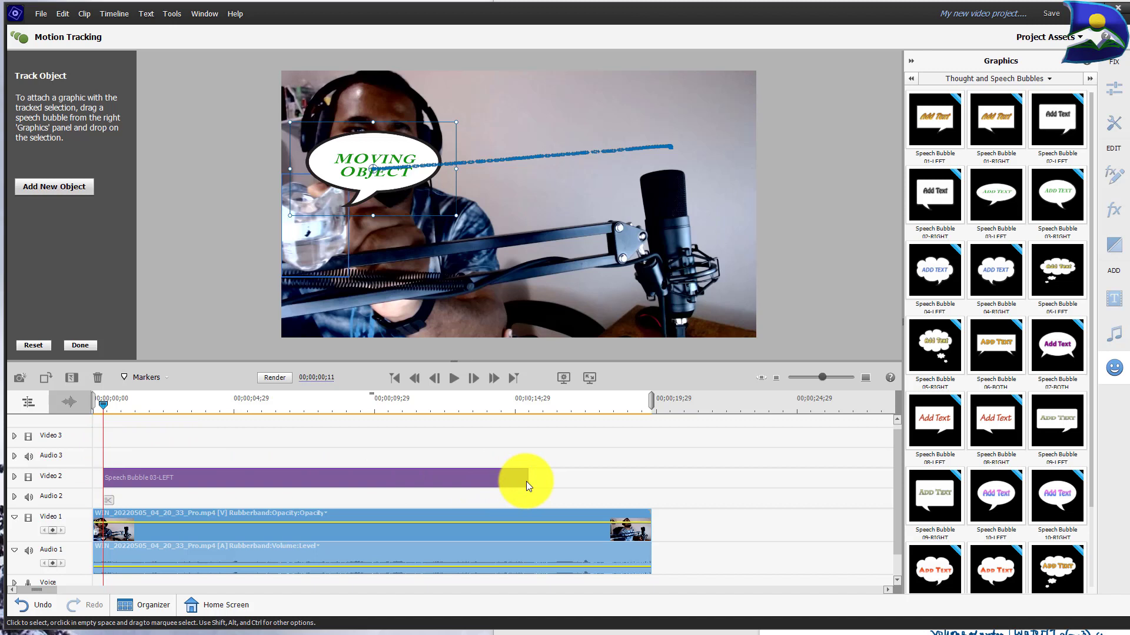
Scrub through the clip, return to its beginning and play it to check how the speech bubble follows the object.
{"action": "left_click_drag", "start_coordinate": [102, 405], "coordinate": [361, 400]}
{"action": "left_click_drag", "start_coordinate": [374, 401], "coordinate": [405, 401]}
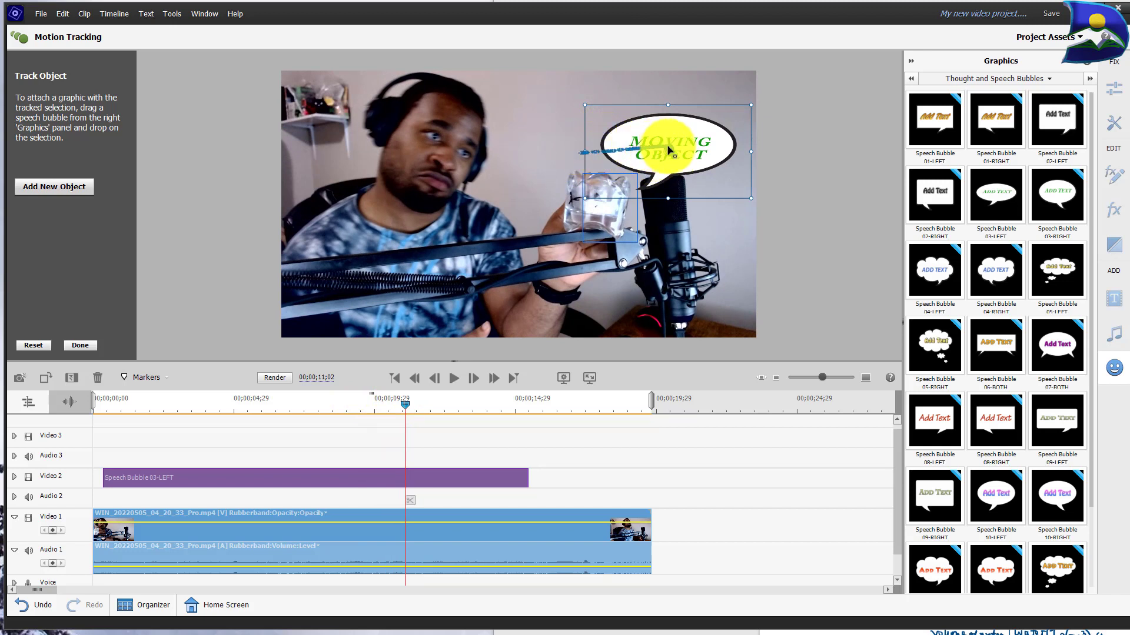
{"action": "left_click_drag", "start_coordinate": [405, 402], "coordinate": [87, 397]}
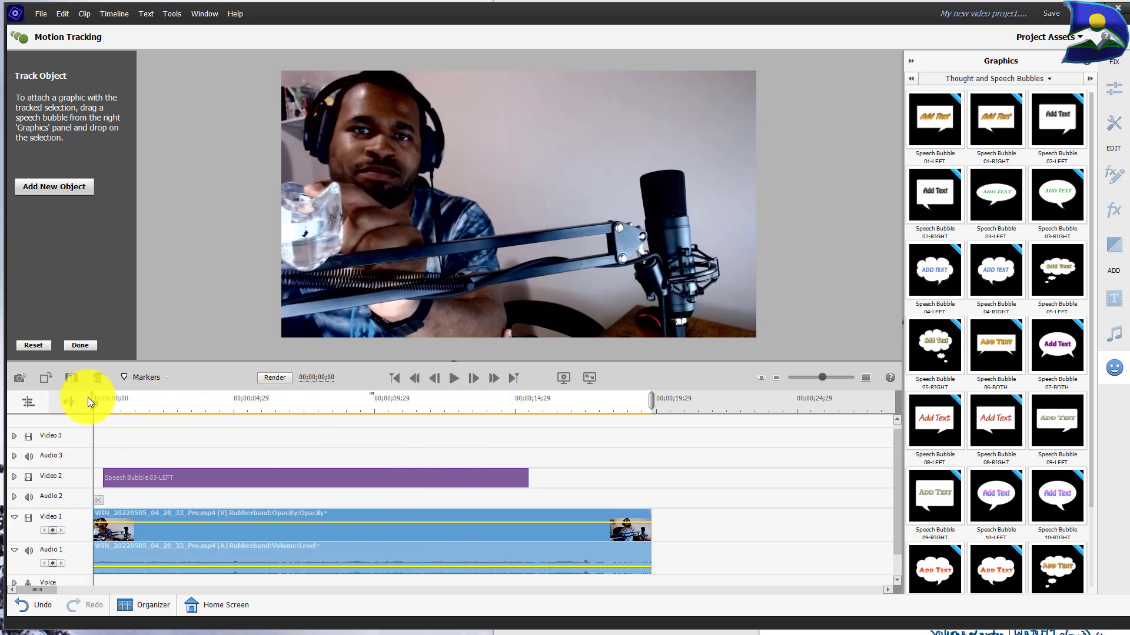
{"action": "left_click", "coordinate": [456, 381]}
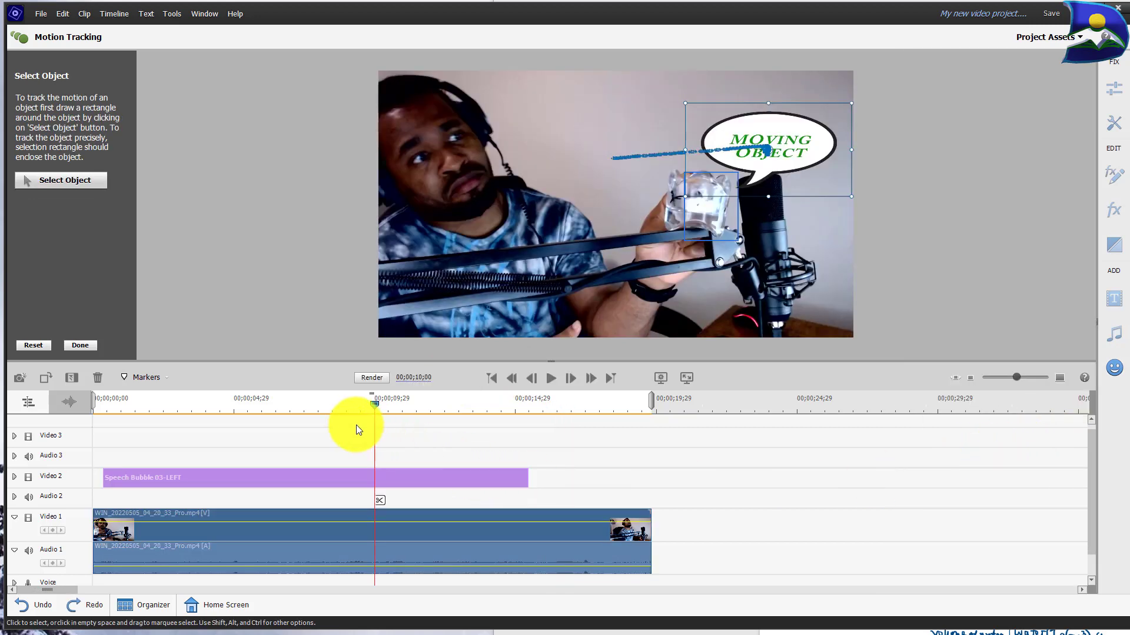
Finish Motion Tracking and split the speech bubble clip on Video 2 at 00;00;12;27.
{"action": "left_click_drag", "start_coordinate": [373, 407], "coordinate": [457, 417]}
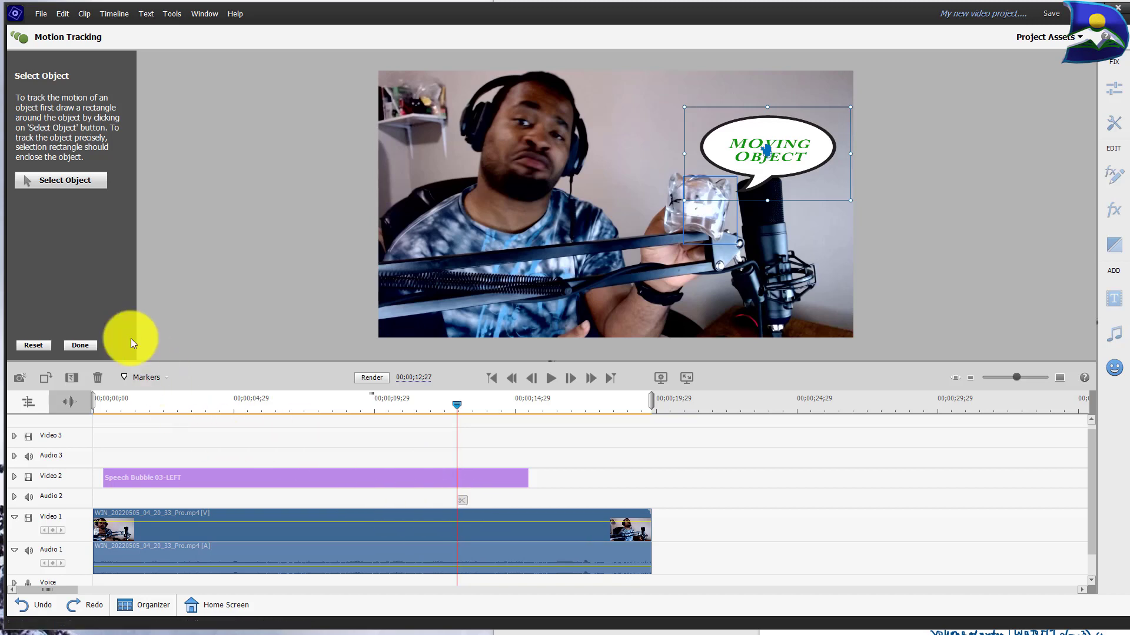
{"action": "left_click", "coordinate": [79, 346]}
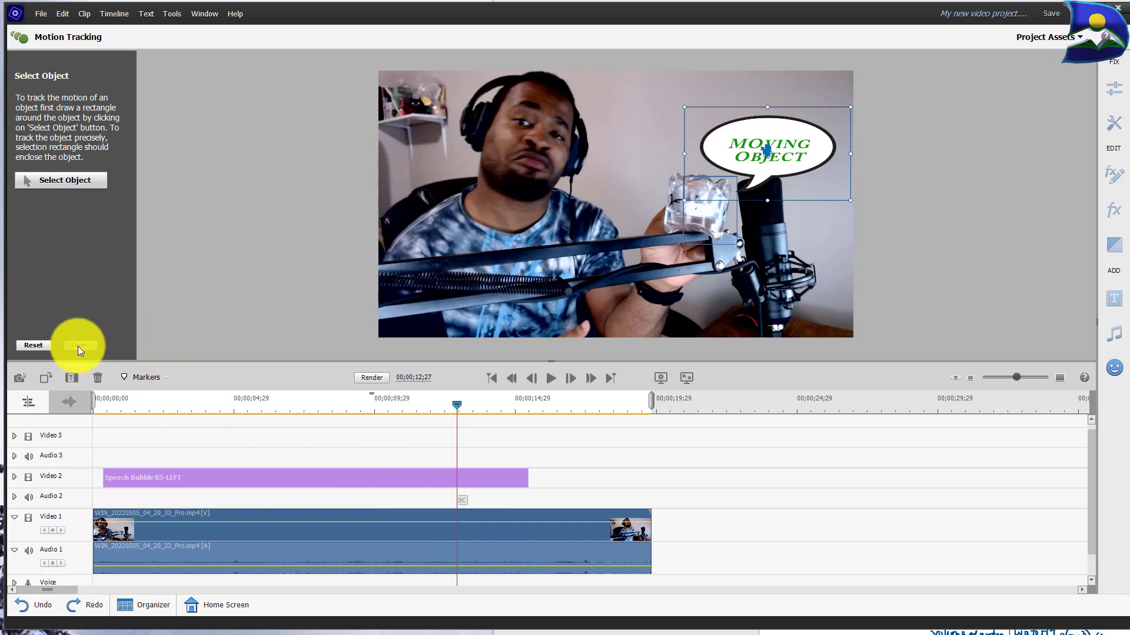
{"action": "left_click", "coordinate": [462, 500]}
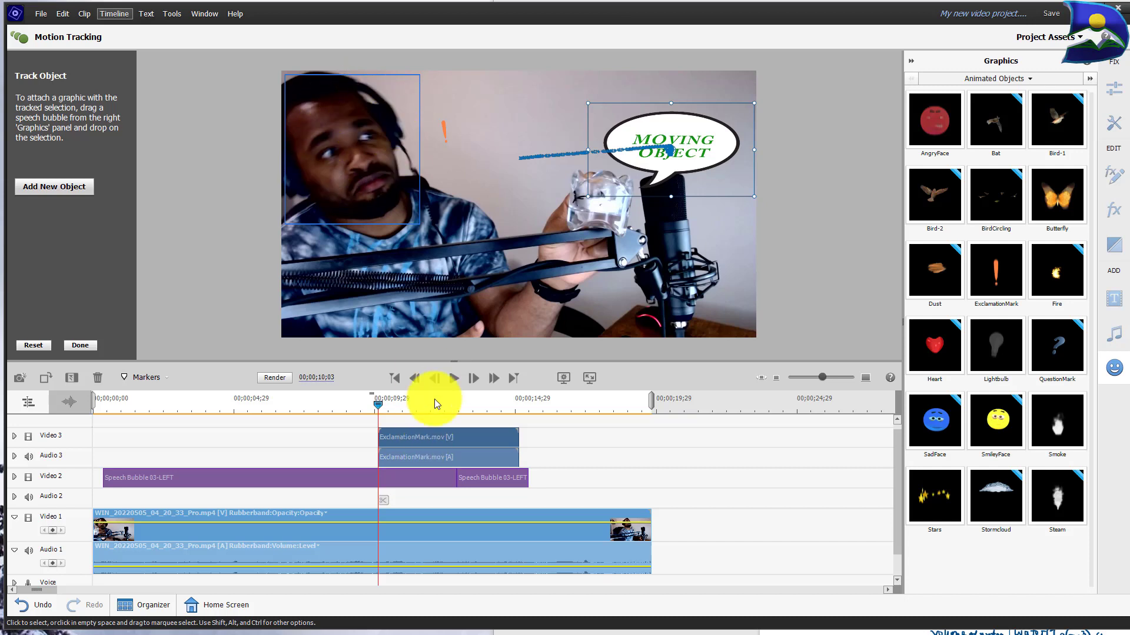
Delete the ExclamationMark graphic from the Video 3 track and reset the motion tracking at 00;00;10;16.
{"action": "left_click", "coordinate": [417, 439]}
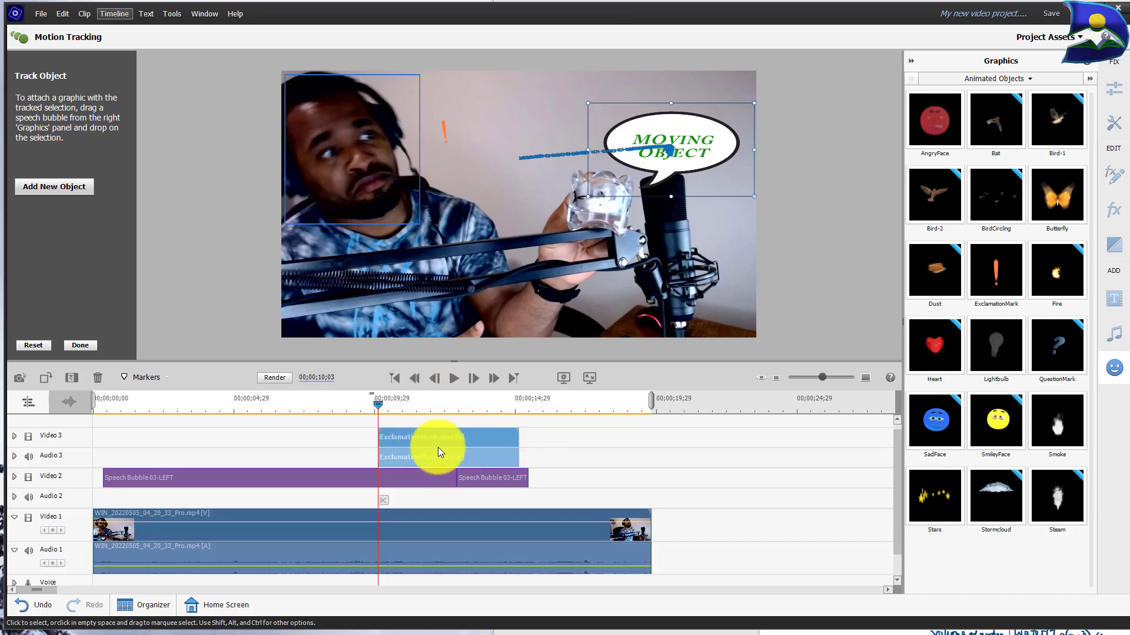
{"action": "left_click", "coordinate": [95, 379]}
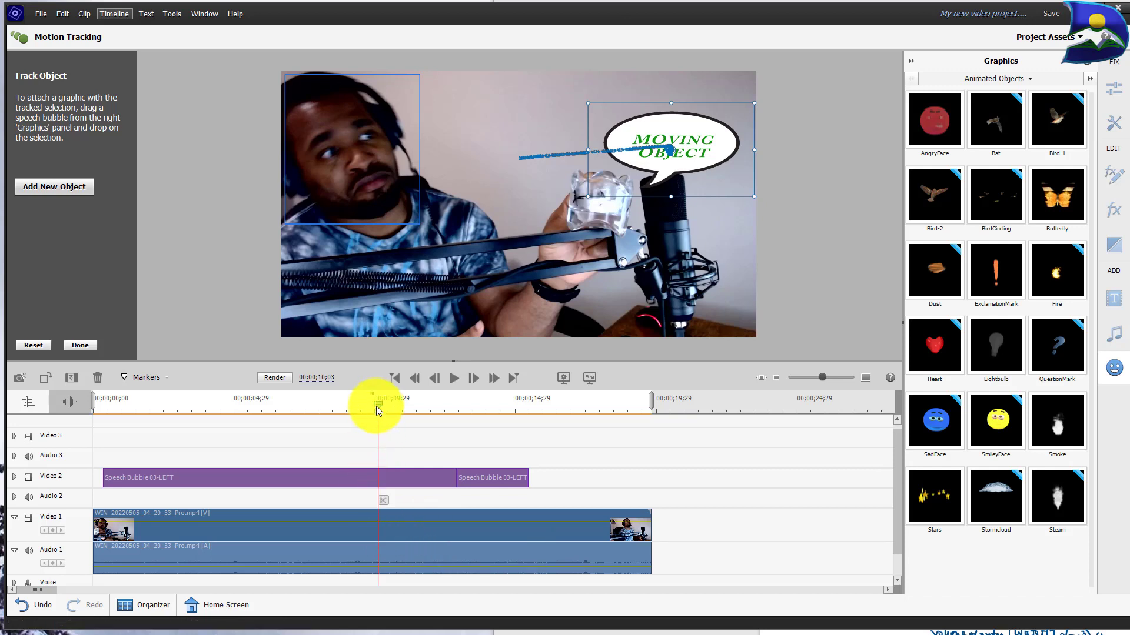
{"action": "left_click_drag", "start_coordinate": [380, 405], "coordinate": [388, 407]}
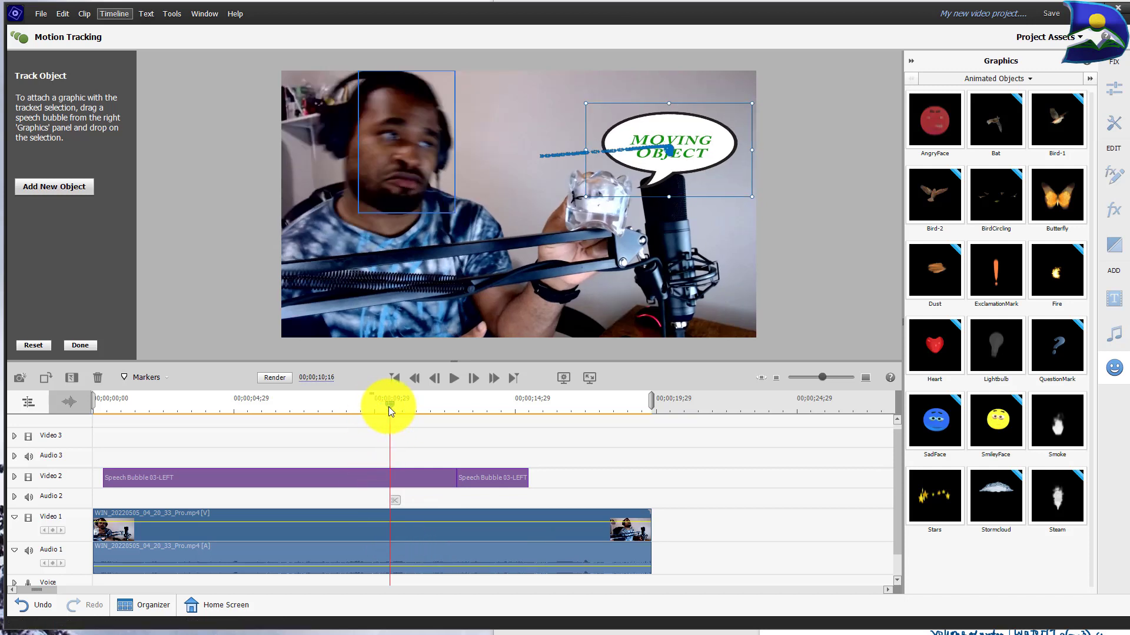
{"action": "left_click", "coordinate": [34, 345]}
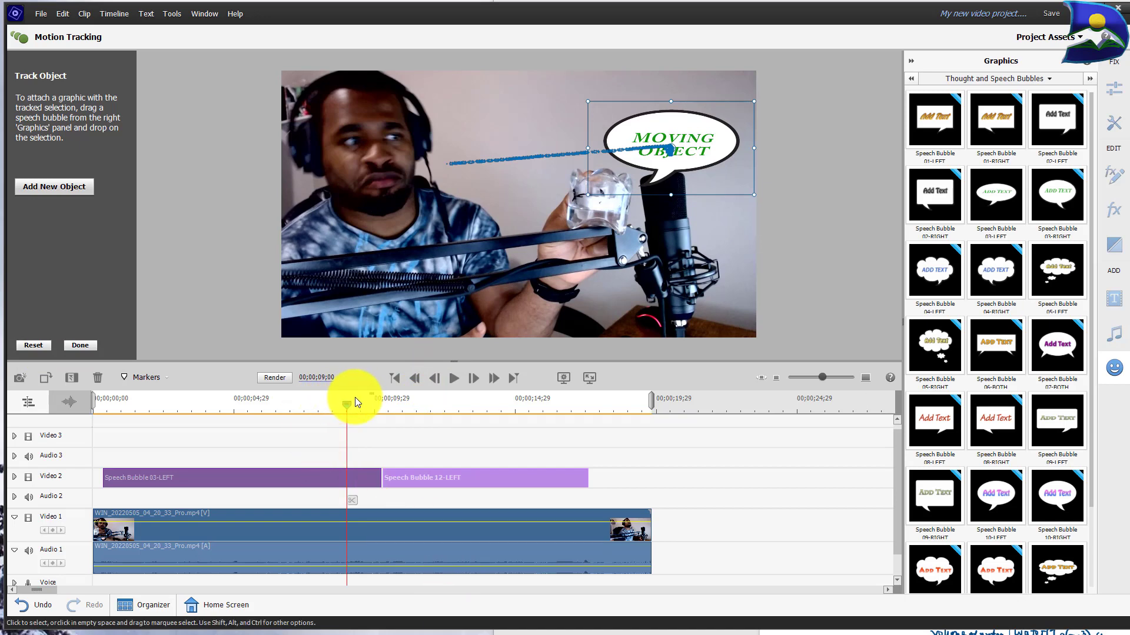
Scrub the timeline between about 9 and 12 seconds to examine the speech bubble against the moving object.
{"action": "mouse_move", "coordinate": [346, 408]}
{"action": "left_mouse_down"}
{"action": "mouse_move", "coordinate": [415, 408]}
{"action": "mouse_move", "coordinate": [340, 406]}
{"action": "left_mouse_up"}
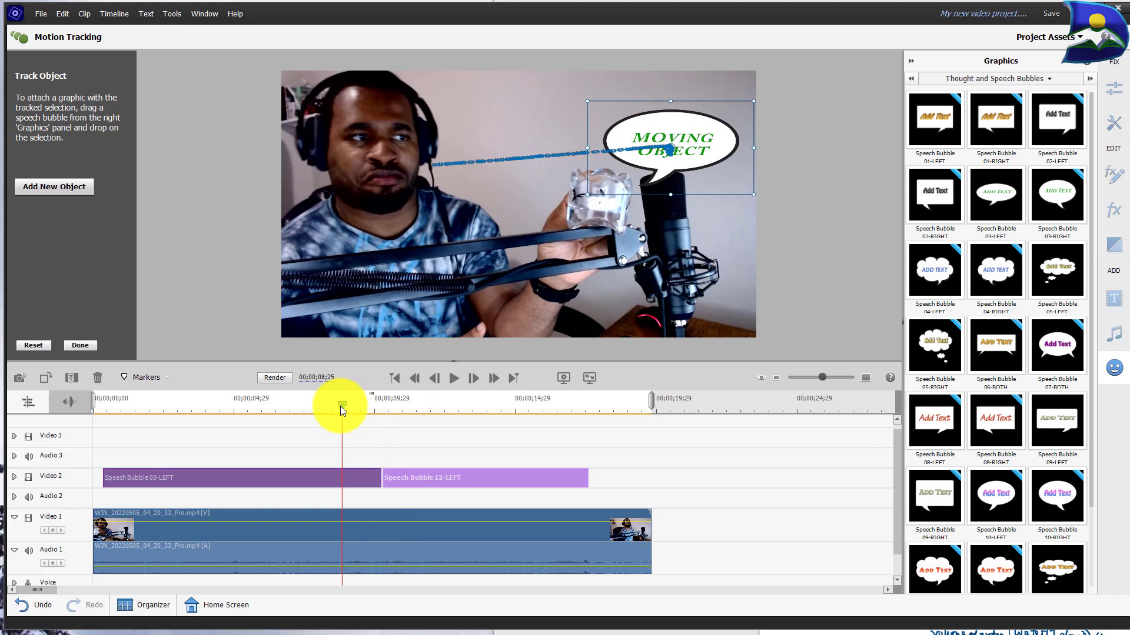
{"action": "mouse_move", "coordinate": [340, 406]}
{"action": "left_mouse_down"}
{"action": "mouse_move", "coordinate": [427, 409]}
{"action": "mouse_move", "coordinate": [355, 409]}
{"action": "left_mouse_up"}
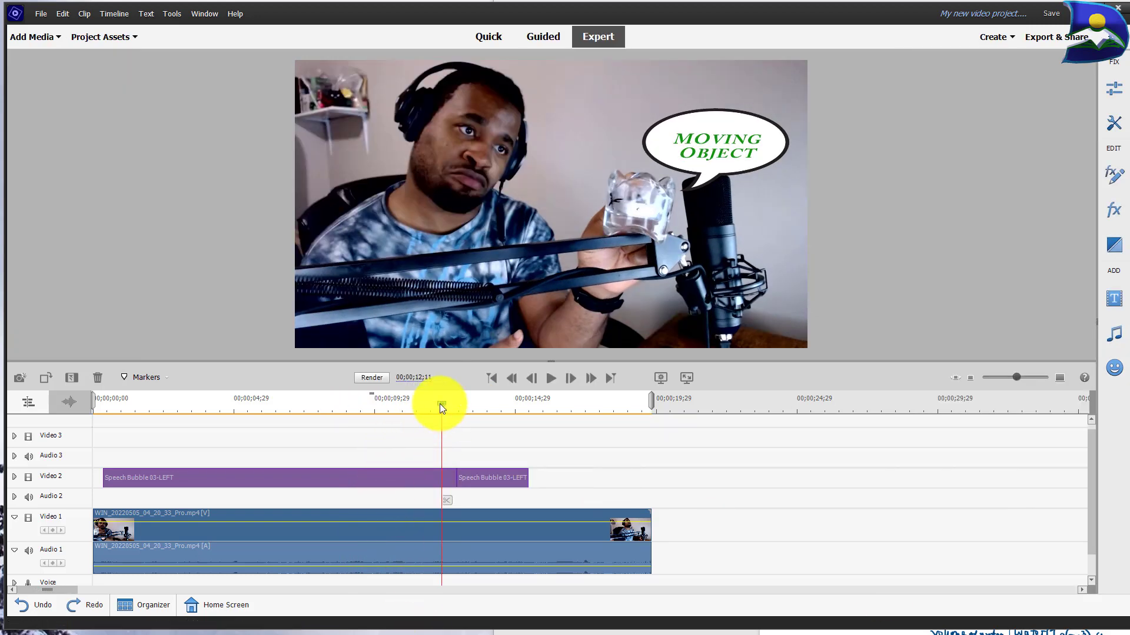
{"action": "left_click_drag", "start_coordinate": [440, 404], "coordinate": [415, 428]}
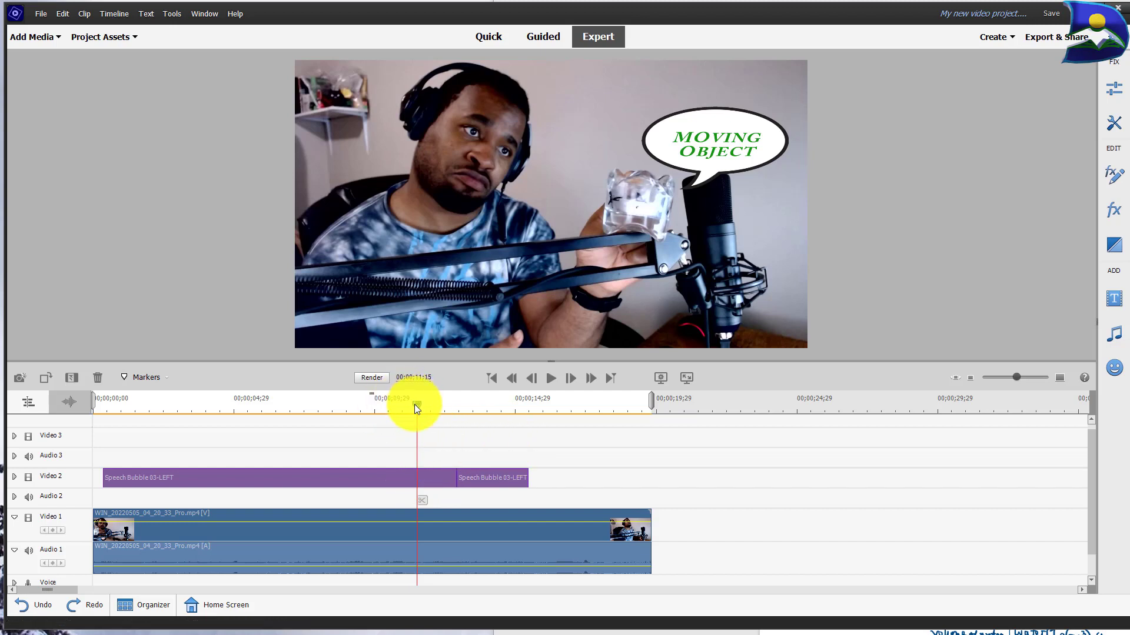
{"action": "left_click_drag", "start_coordinate": [415, 405], "coordinate": [382, 406]}
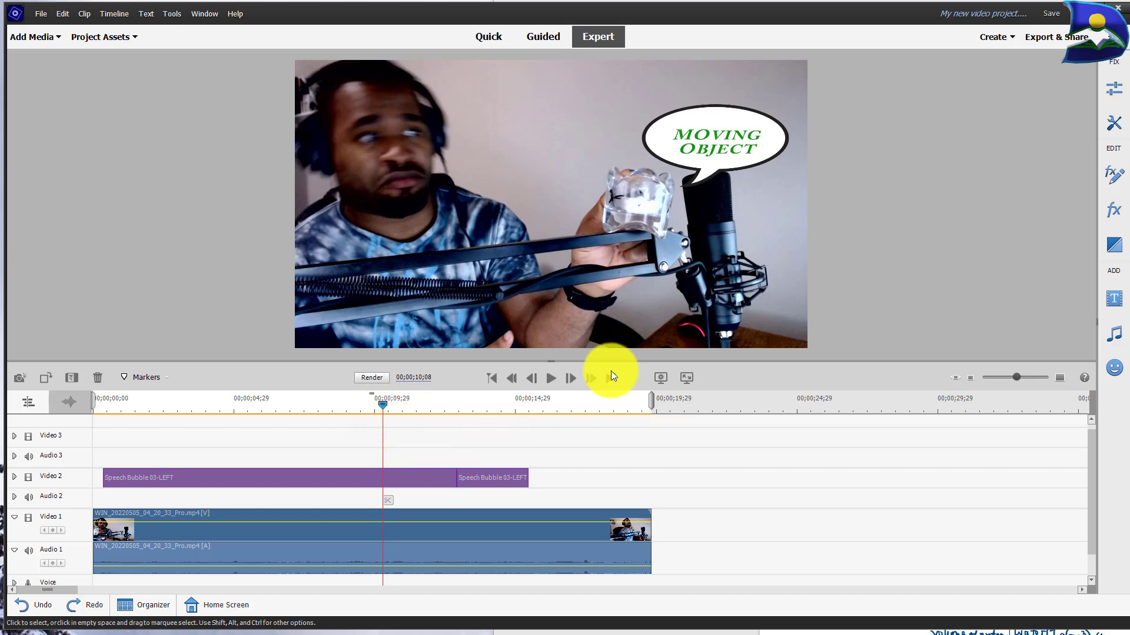
Use Motion Tracking on the Video 1 clip at 00;00;10;08 to frame the man's head with the selection rectangle and track it.
{"action": "left_click", "coordinate": [1114, 123]}
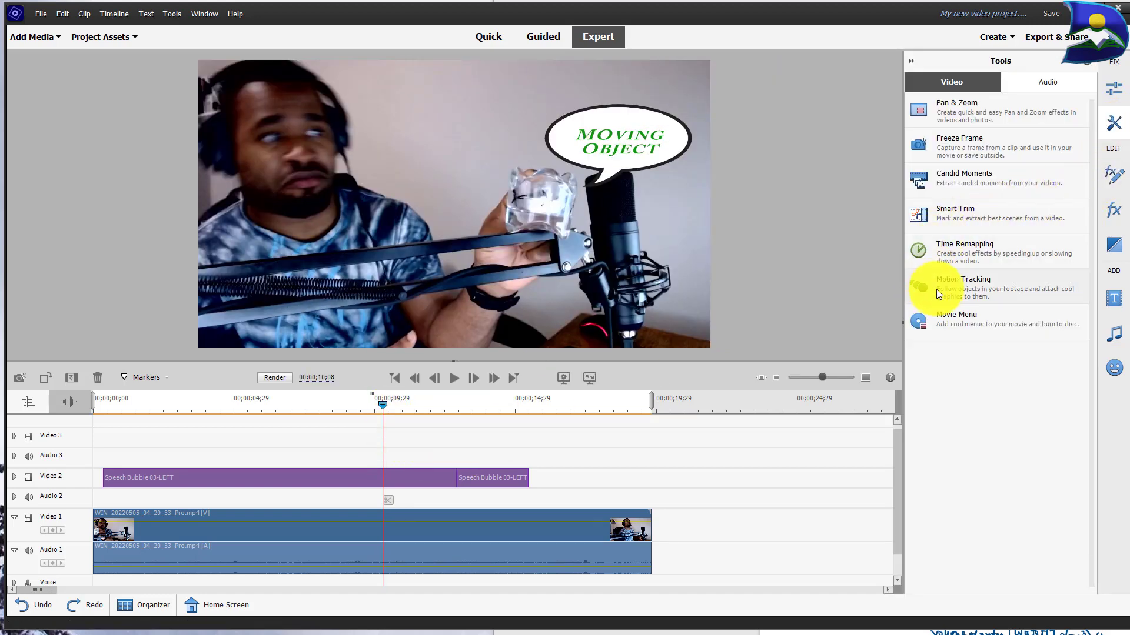
{"action": "left_click", "coordinate": [386, 525]}
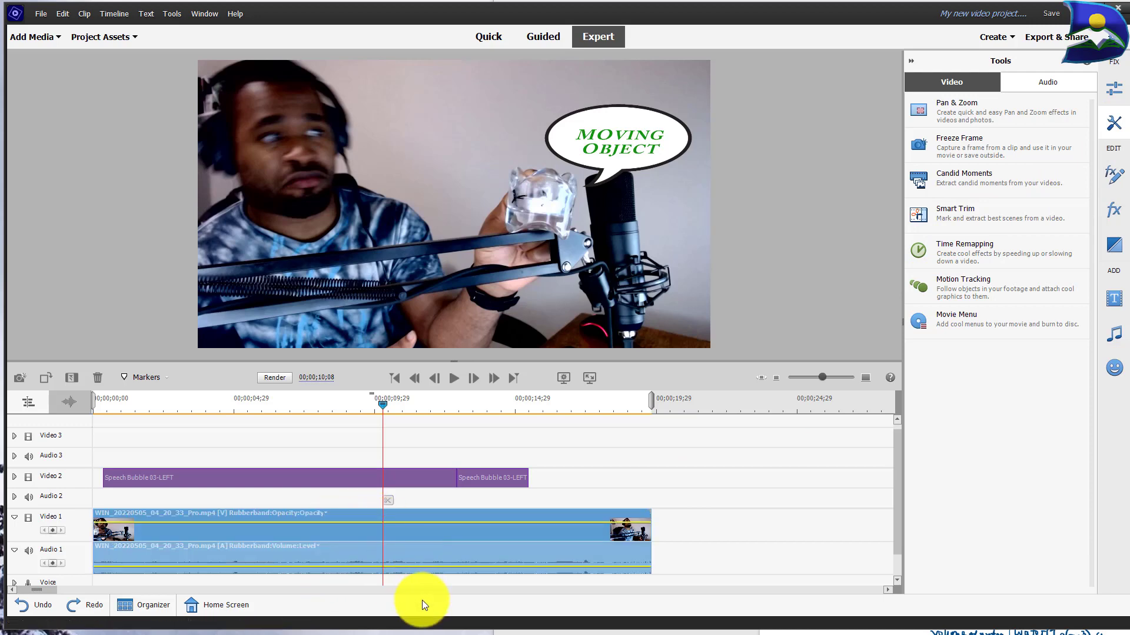
{"action": "left_click", "coordinate": [969, 277]}
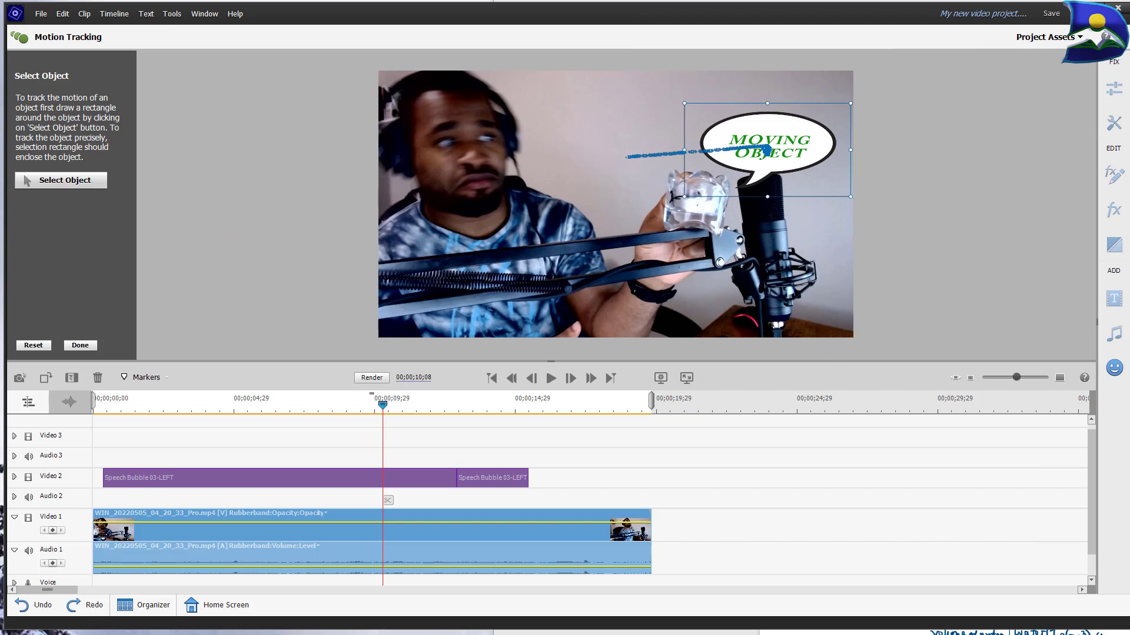
{"action": "left_click", "coordinate": [60, 179]}
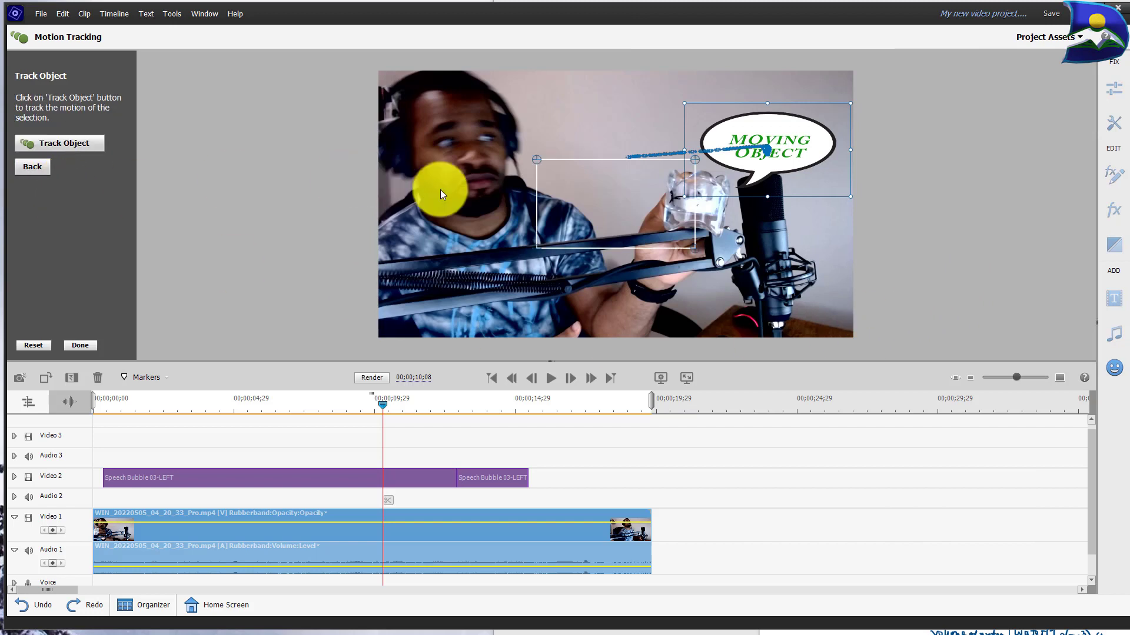
{"action": "left_click_drag", "start_coordinate": [606, 190], "coordinate": [456, 109]}
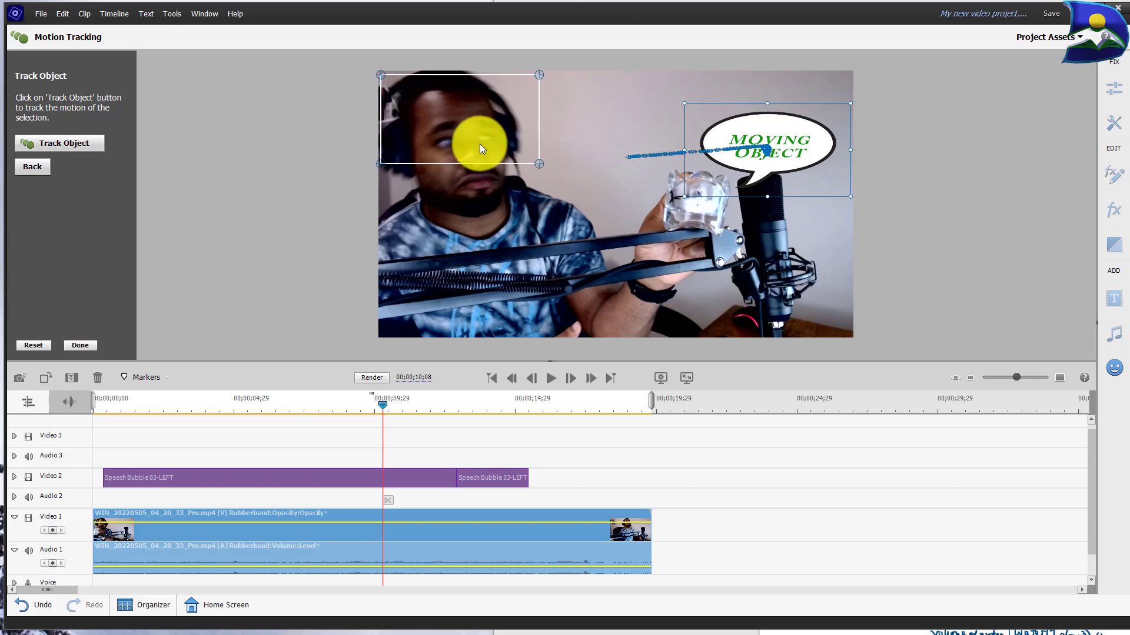
{"action": "left_click_drag", "start_coordinate": [539, 165], "coordinate": [514, 227]}
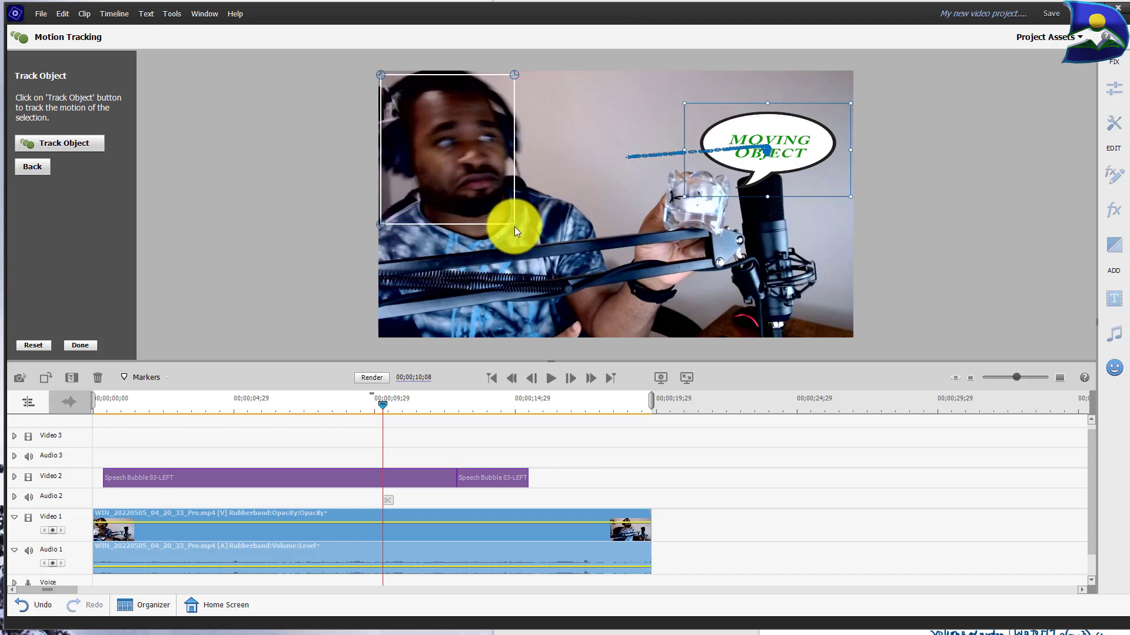
{"action": "left_click_drag", "start_coordinate": [383, 225], "coordinate": [387, 226]}
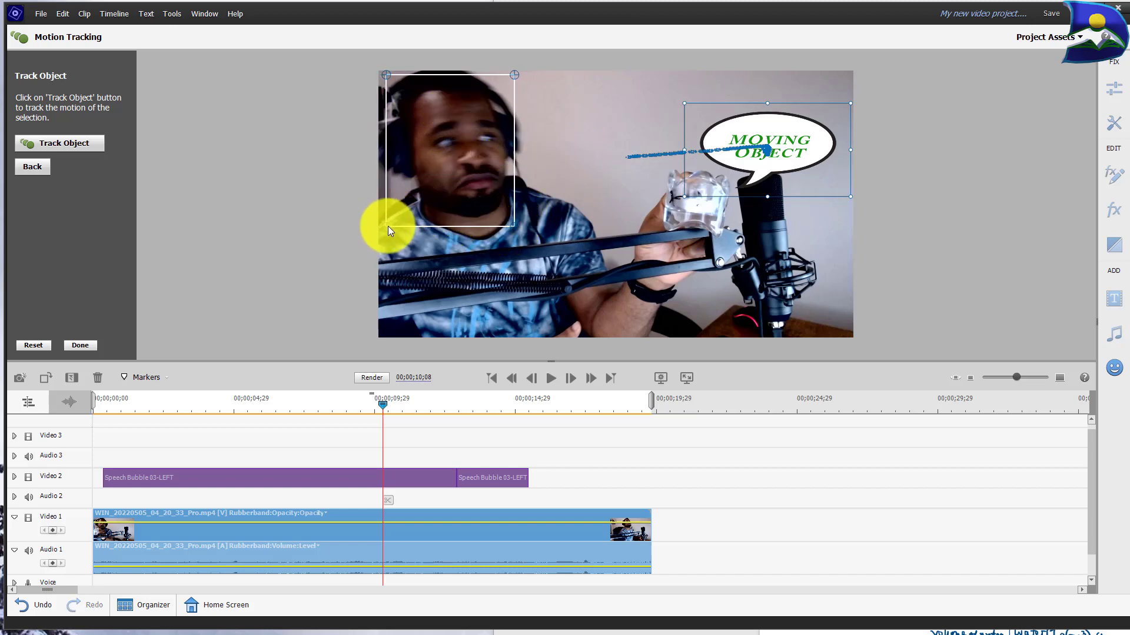
{"action": "left_click", "coordinate": [65, 142]}
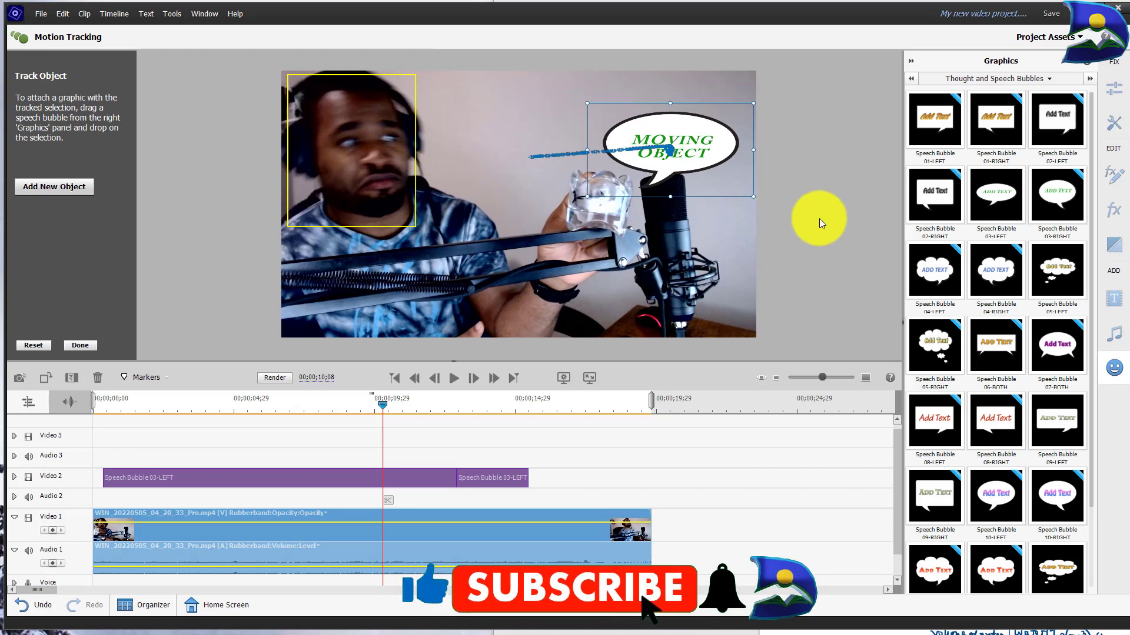
Attach the orange-text cloud thought bubble to the tracked head with the text NOPE and place it beside the head.
{"action": "left_click", "coordinate": [1050, 573]}
{"action": "left_click_drag", "start_coordinate": [1050, 573], "coordinate": [416, 110]}
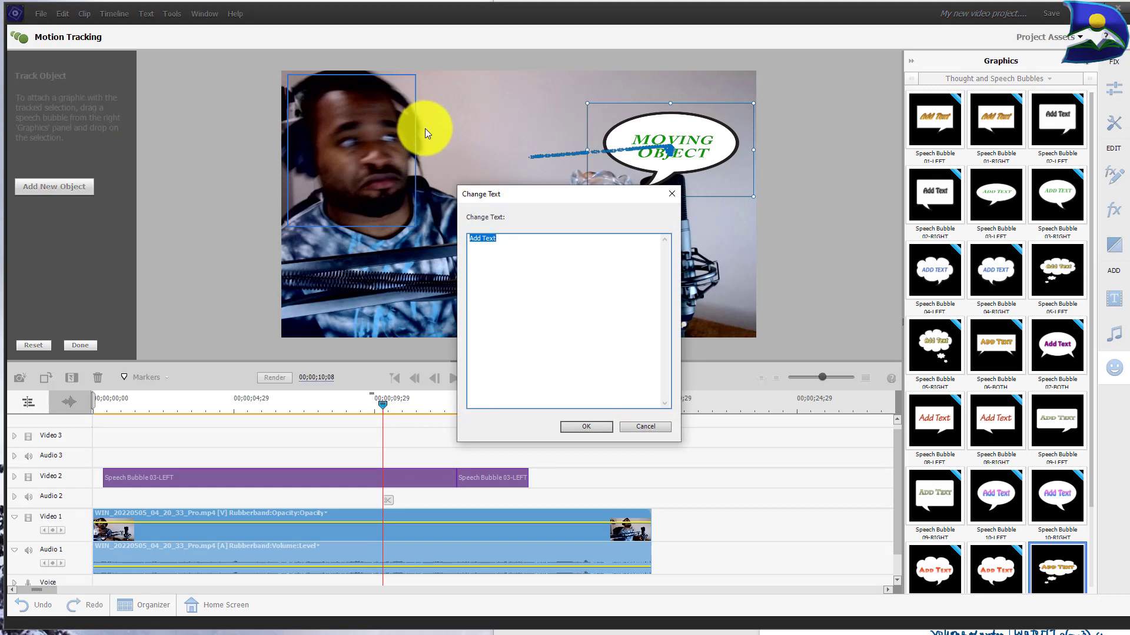
{"action": "type", "text": "NOPE"}
{"action": "left_click", "coordinate": [579, 426]}
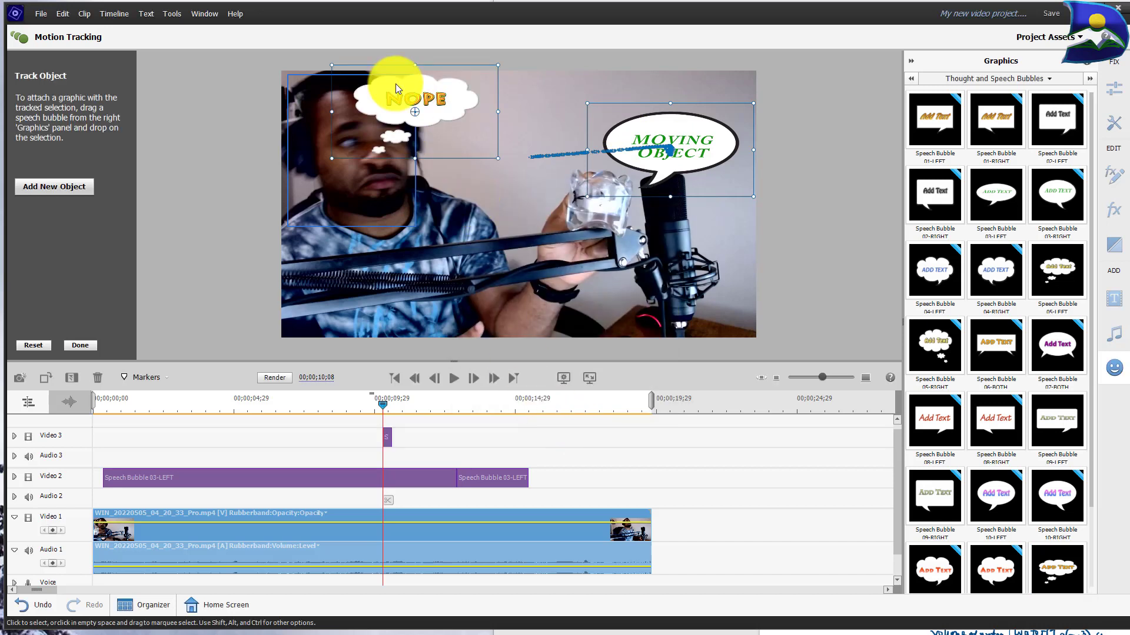
{"action": "left_click_drag", "start_coordinate": [396, 110], "coordinate": [429, 106]}
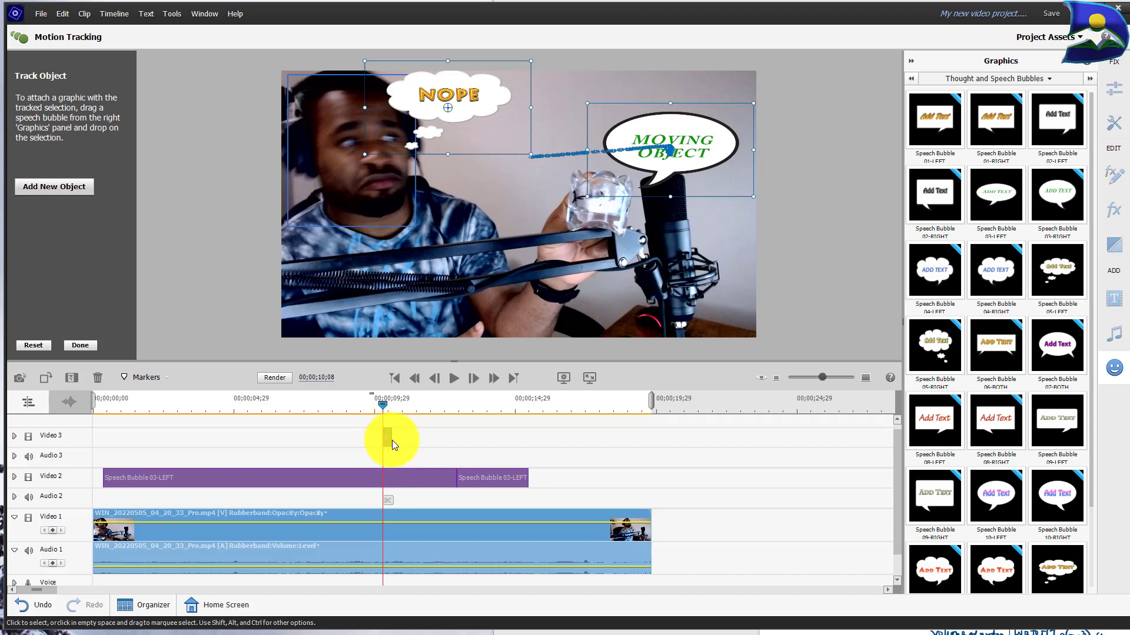
Play the clip from just before the NOPE bubble to check how the bubble follows the head.
{"action": "left_click", "coordinate": [371, 405]}
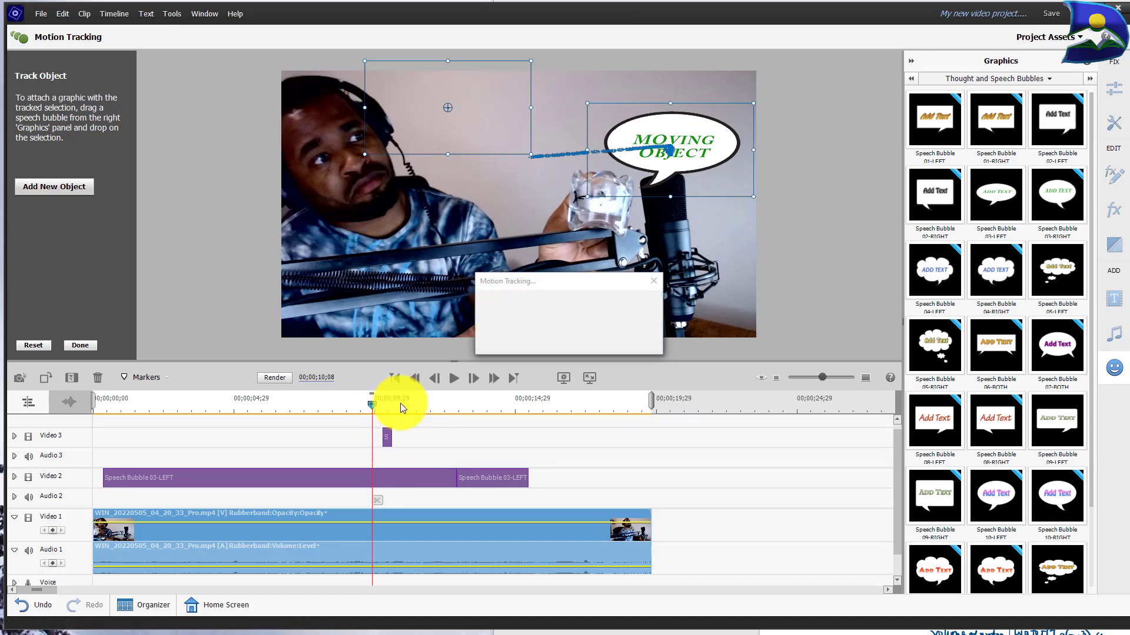
{"action": "left_click", "coordinate": [451, 379]}
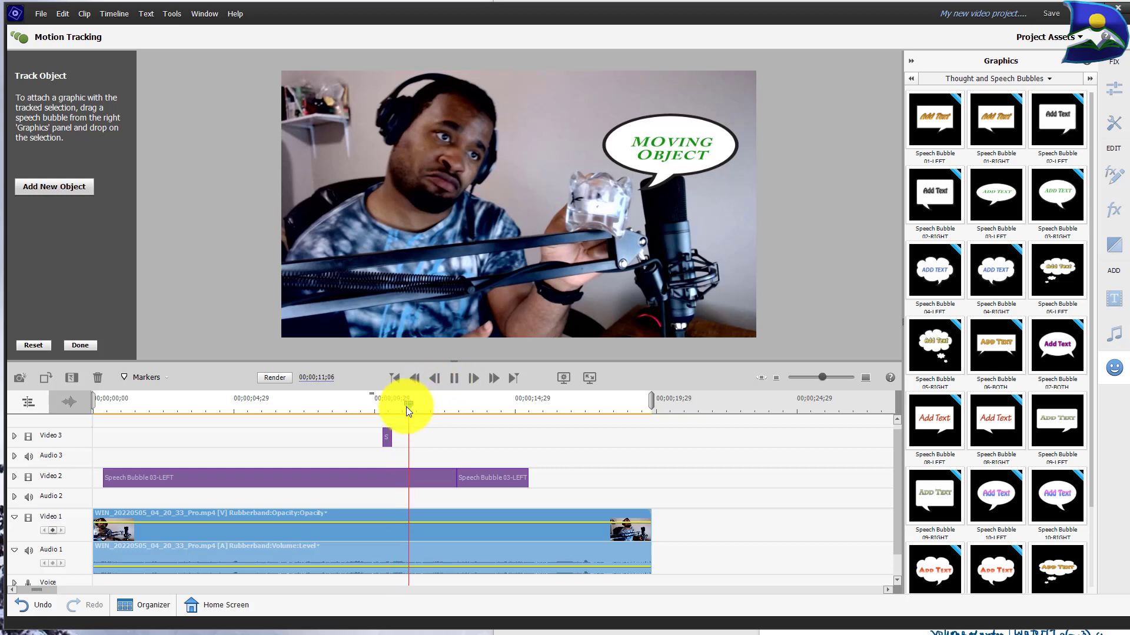
{"action": "left_click", "coordinate": [452, 379]}
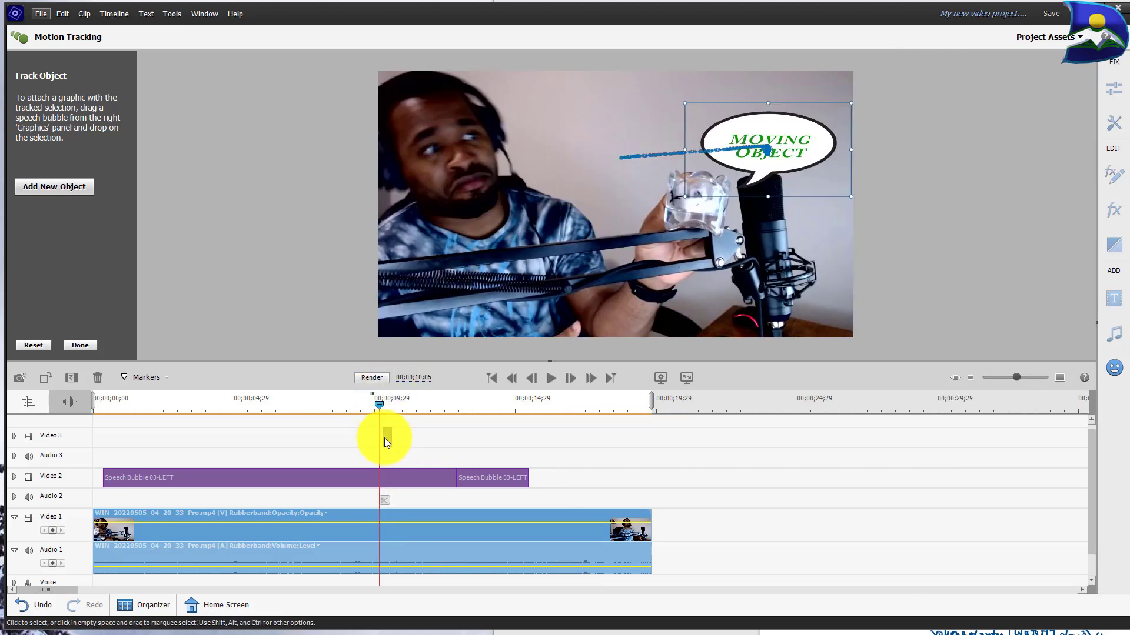
Delete the NOPE thought bubble from the Video 3 track.
{"action": "left_click_drag", "start_coordinate": [386, 436], "coordinate": [387, 437]}
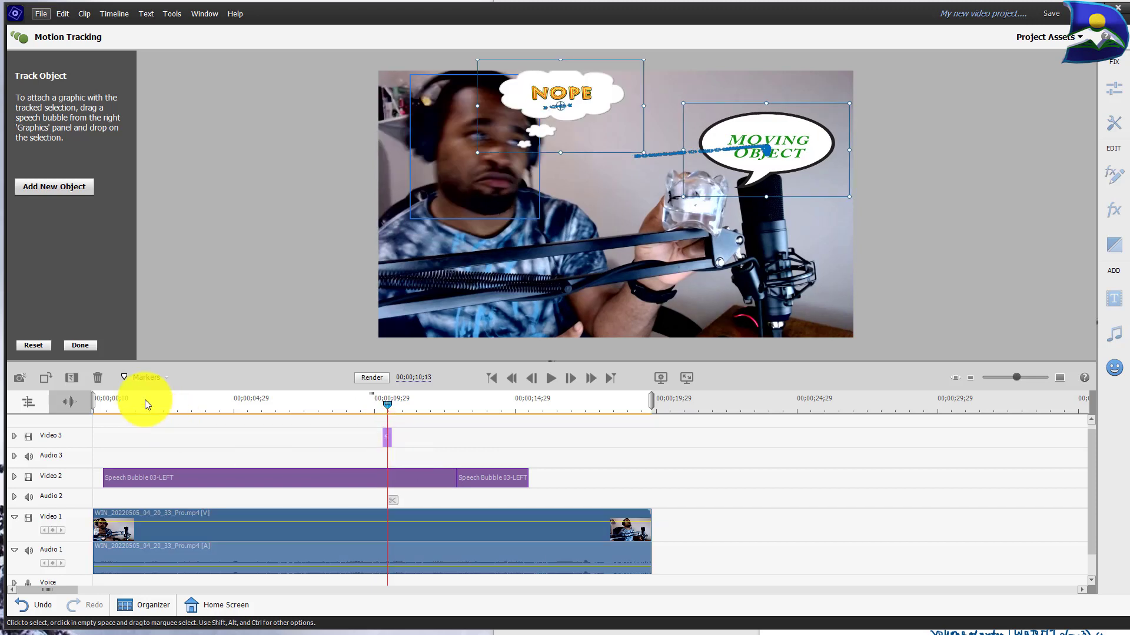
{"action": "left_click", "coordinate": [98, 379]}
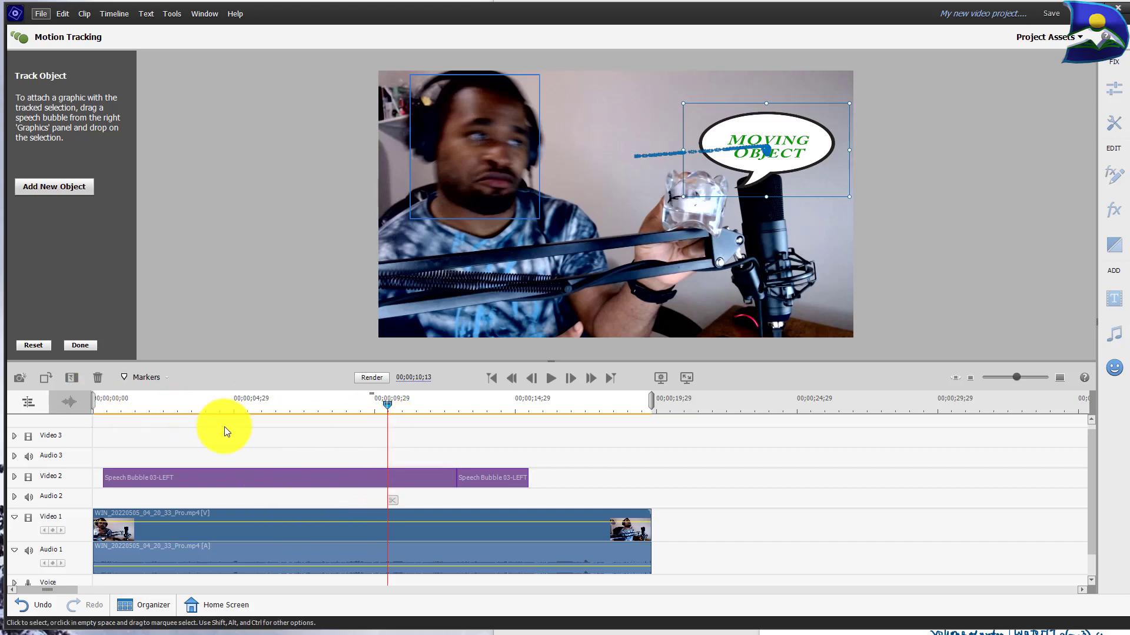
Finish Motion Tracking and cut off the speech bubble on Video 2 at 00;00;10;08, deleting both pieces after the cut.
{"action": "left_click", "coordinate": [395, 480]}
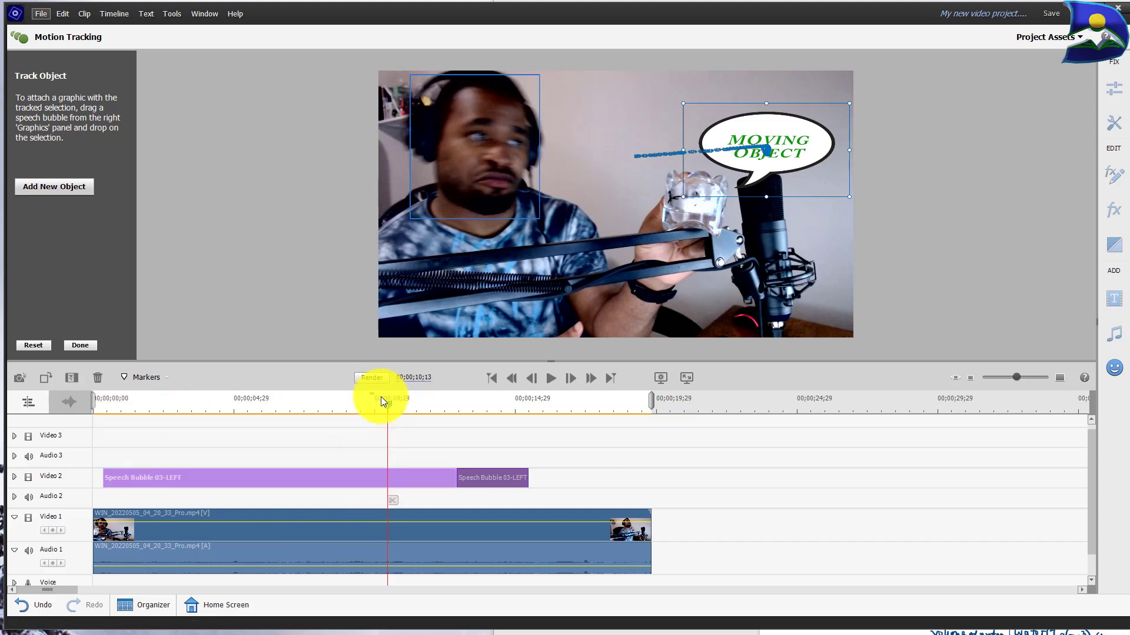
{"action": "mouse_move", "coordinate": [384, 404]}
{"action": "left_mouse_down"}
{"action": "mouse_move", "coordinate": [364, 401]}
{"action": "mouse_move", "coordinate": [451, 423]}
{"action": "mouse_move", "coordinate": [401, 421]}
{"action": "mouse_move", "coordinate": [390, 405]}
{"action": "left_mouse_up"}
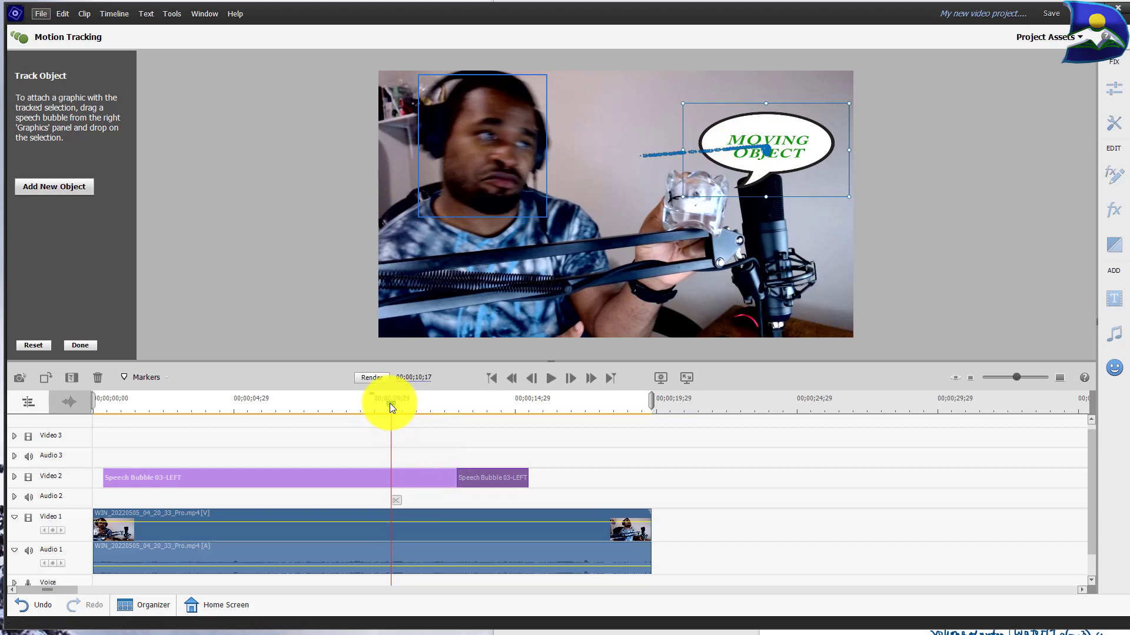
{"action": "left_click_drag", "start_coordinate": [390, 403], "coordinate": [383, 403]}
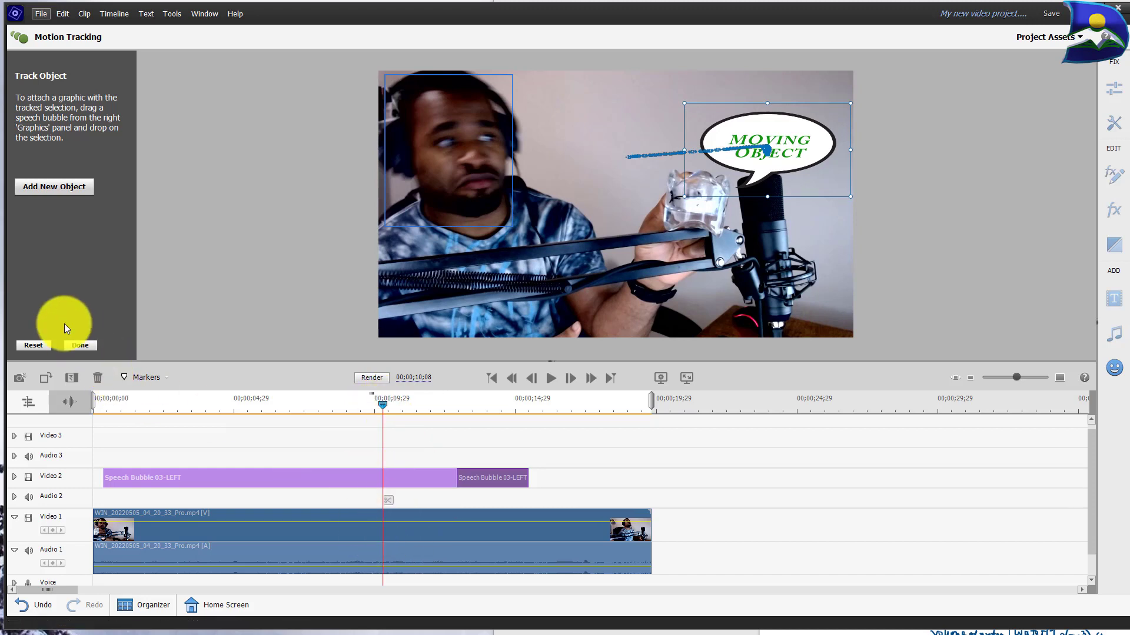
{"action": "left_click", "coordinate": [92, 345]}
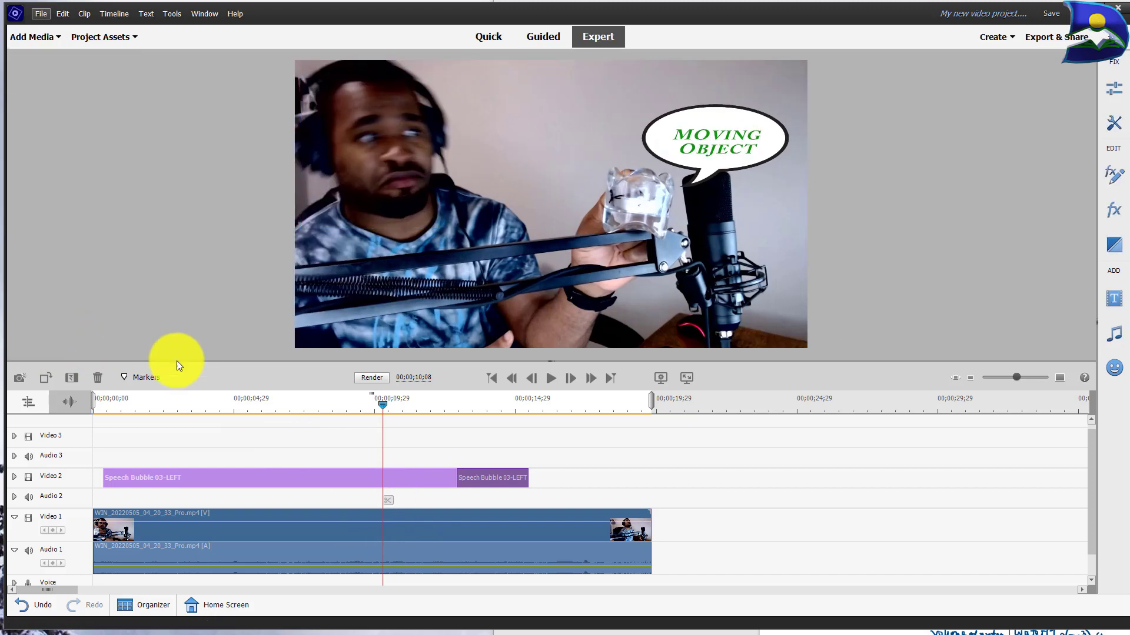
{"action": "left_click", "coordinate": [387, 501]}
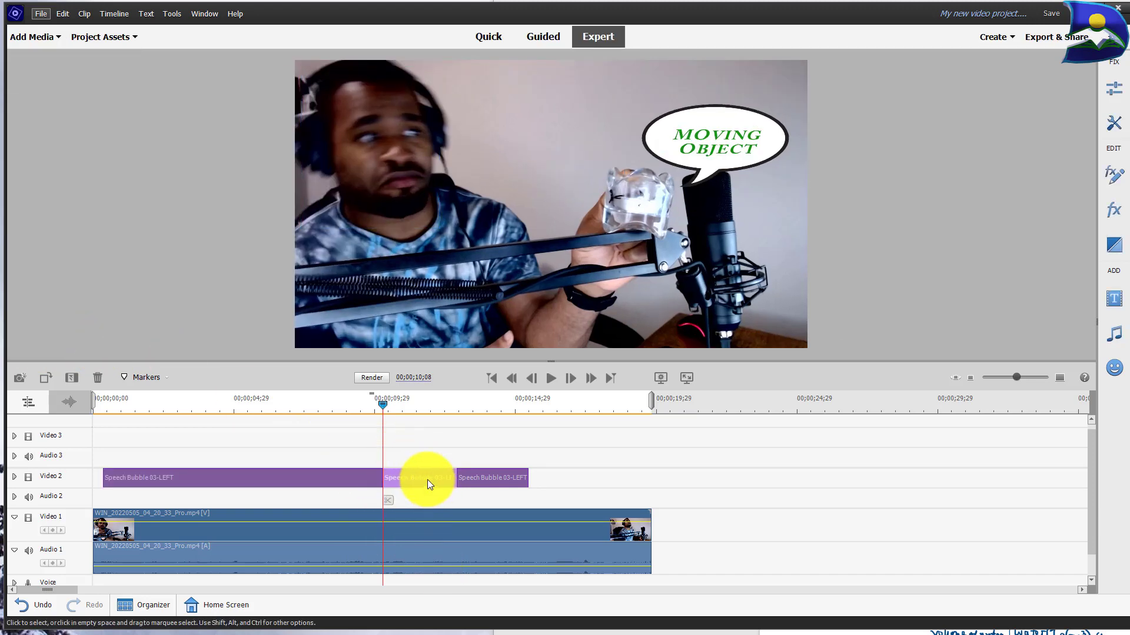
{"action": "left_click", "coordinate": [101, 381]}
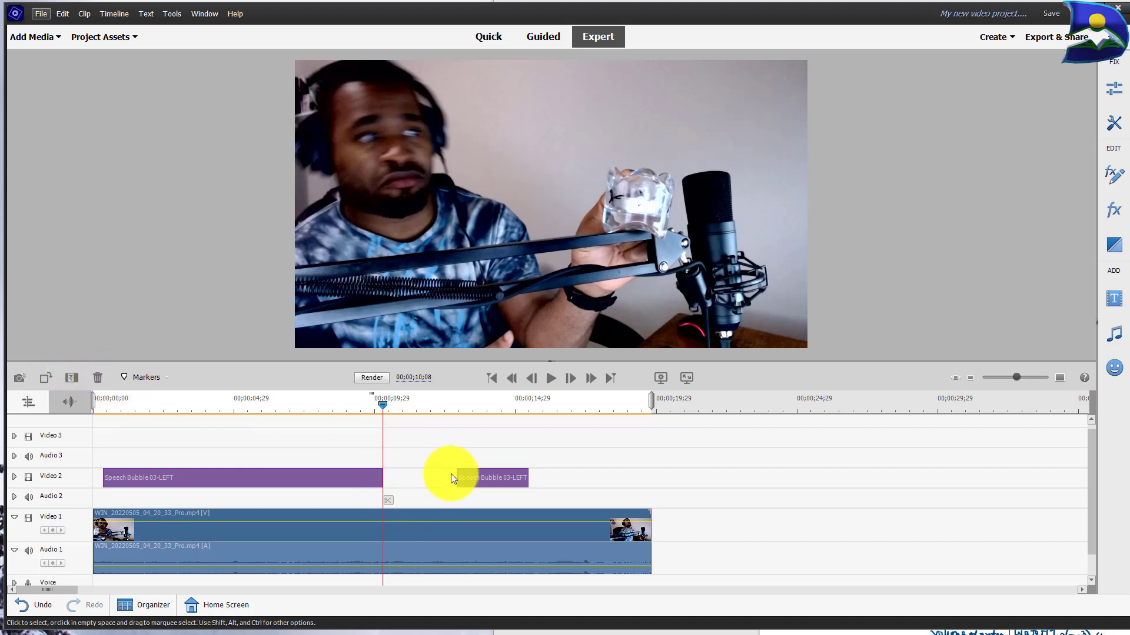
{"action": "left_click", "coordinate": [474, 478]}
{"action": "left_click", "coordinate": [99, 378]}
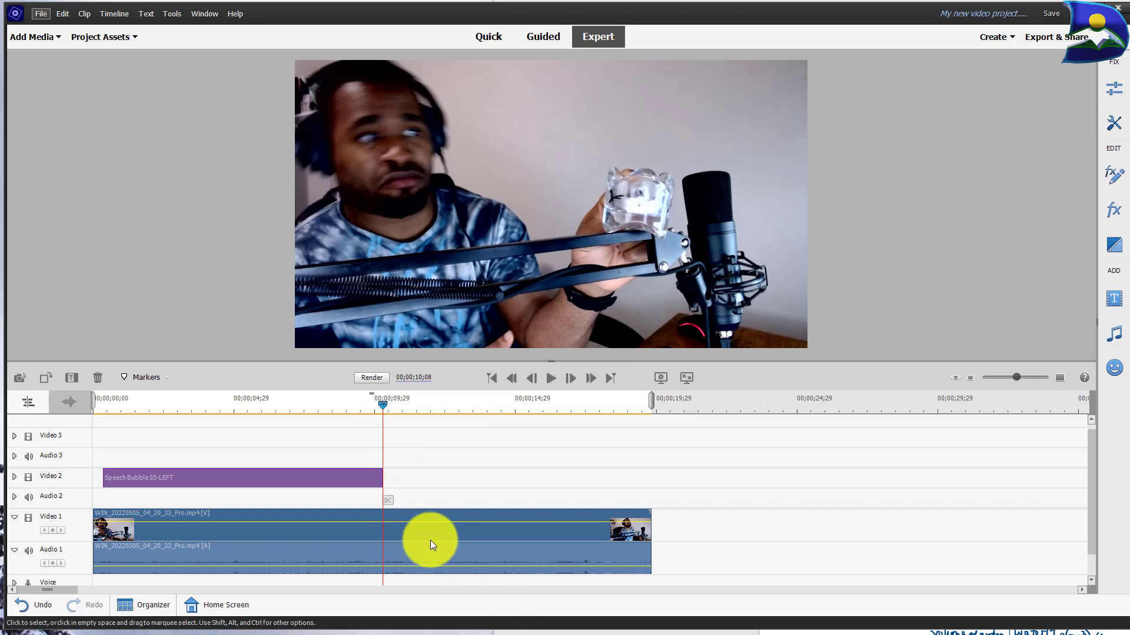
Reopen Motion Tracking on the Video 1 clip and reset the tracking.
{"action": "left_click", "coordinate": [421, 524]}
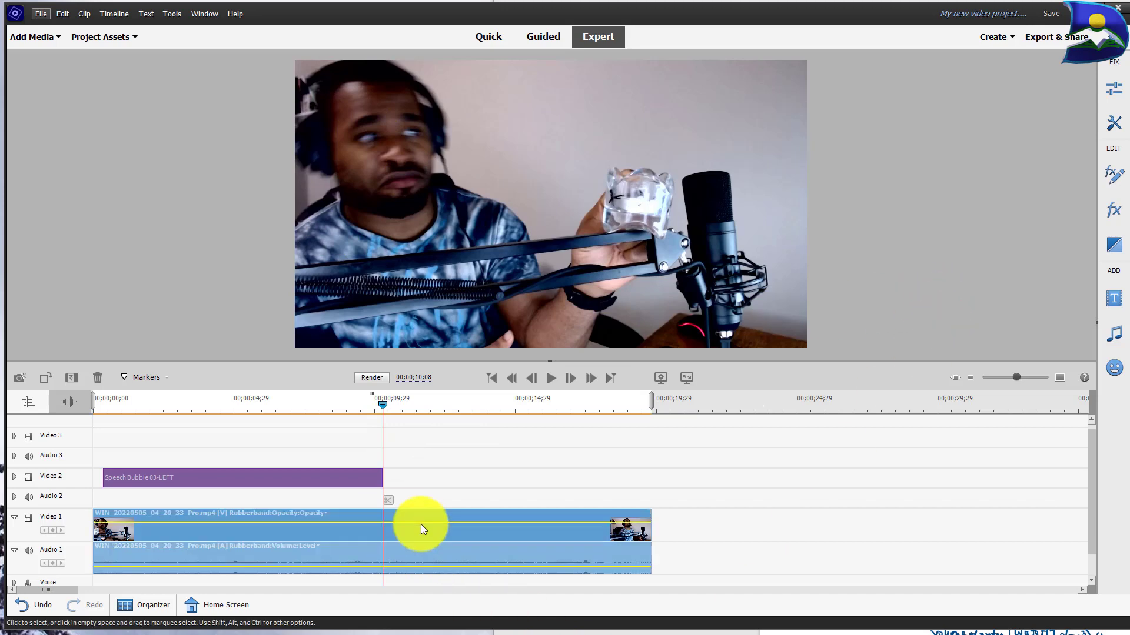
{"action": "left_click", "coordinate": [1114, 127]}
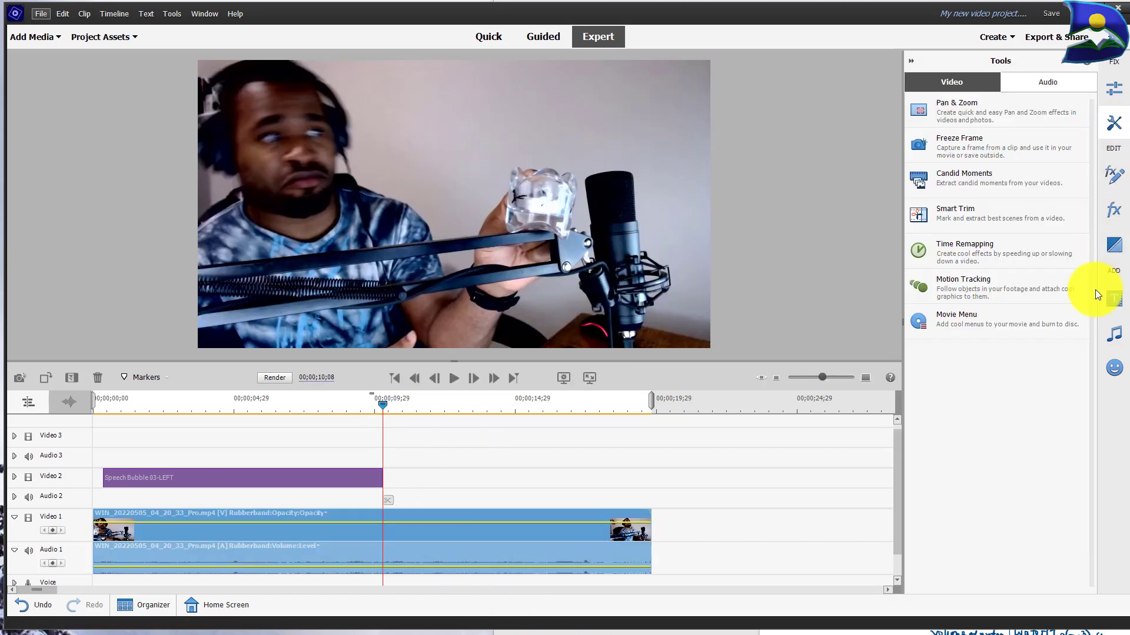
{"action": "left_click", "coordinate": [975, 285]}
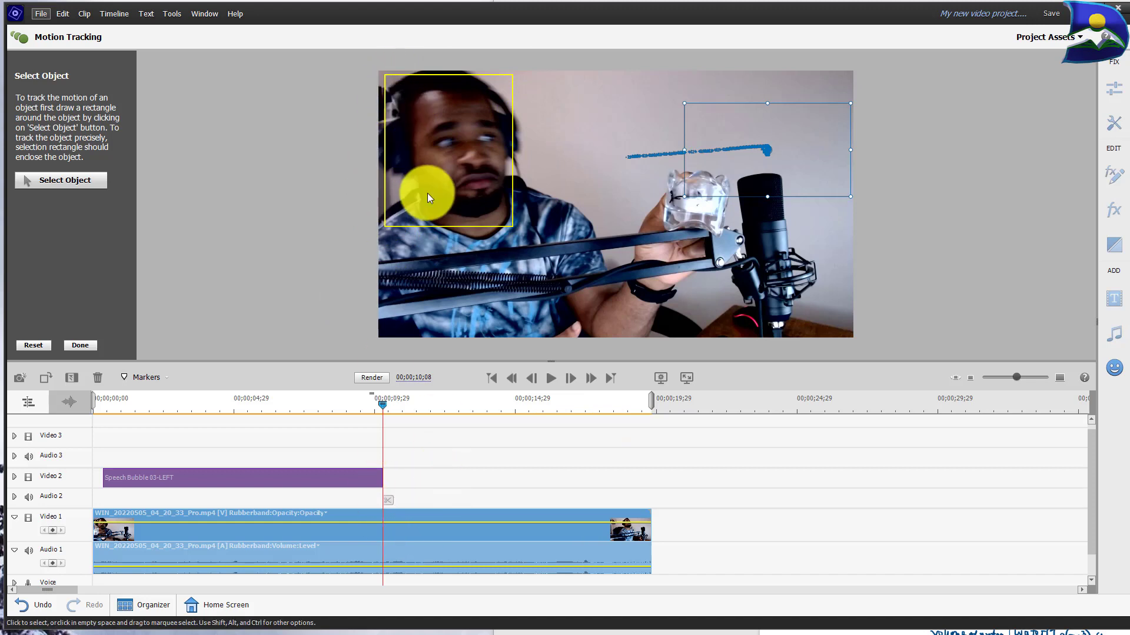
{"action": "left_click", "coordinate": [29, 346]}
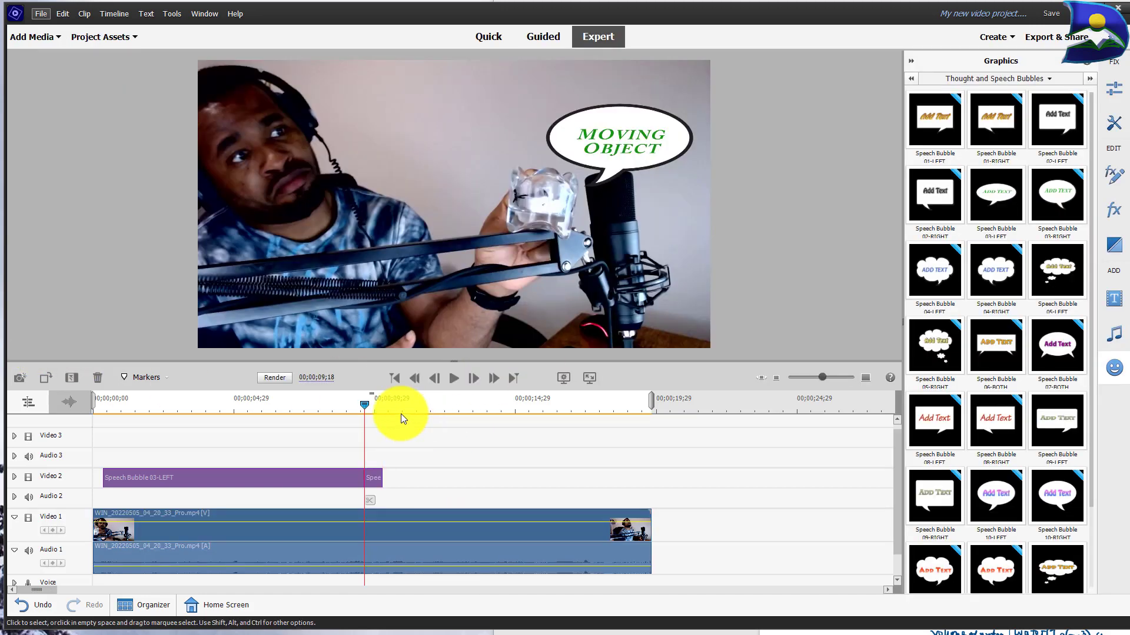
Delete the short piece of the Video 2 speech bubble that lies after 00;00;09;18.
{"action": "mouse_move", "coordinate": [365, 401]}
{"action": "left_mouse_down"}
{"action": "mouse_move", "coordinate": [401, 404]}
{"action": "mouse_move", "coordinate": [365, 397]}
{"action": "left_mouse_up"}
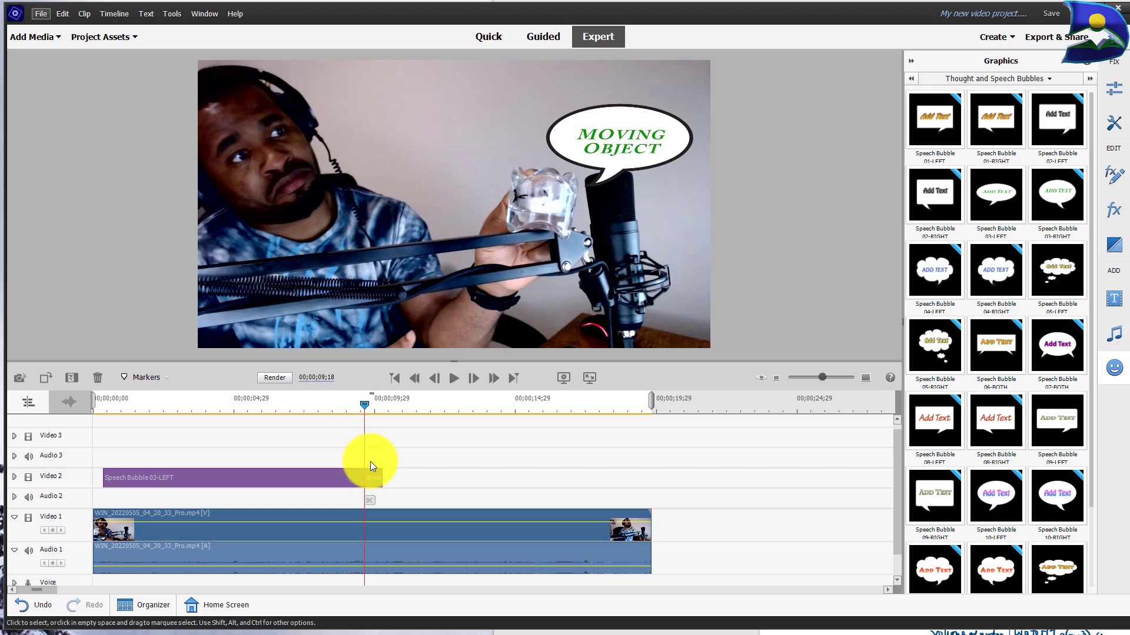
{"action": "mouse_move", "coordinate": [373, 478]}
{"action": "left_mouse_down"}
{"action": "mouse_move", "coordinate": [380, 492]}
{"action": "mouse_move", "coordinate": [373, 479]}
{"action": "left_mouse_up"}
{"action": "left_click", "coordinate": [97, 377]}
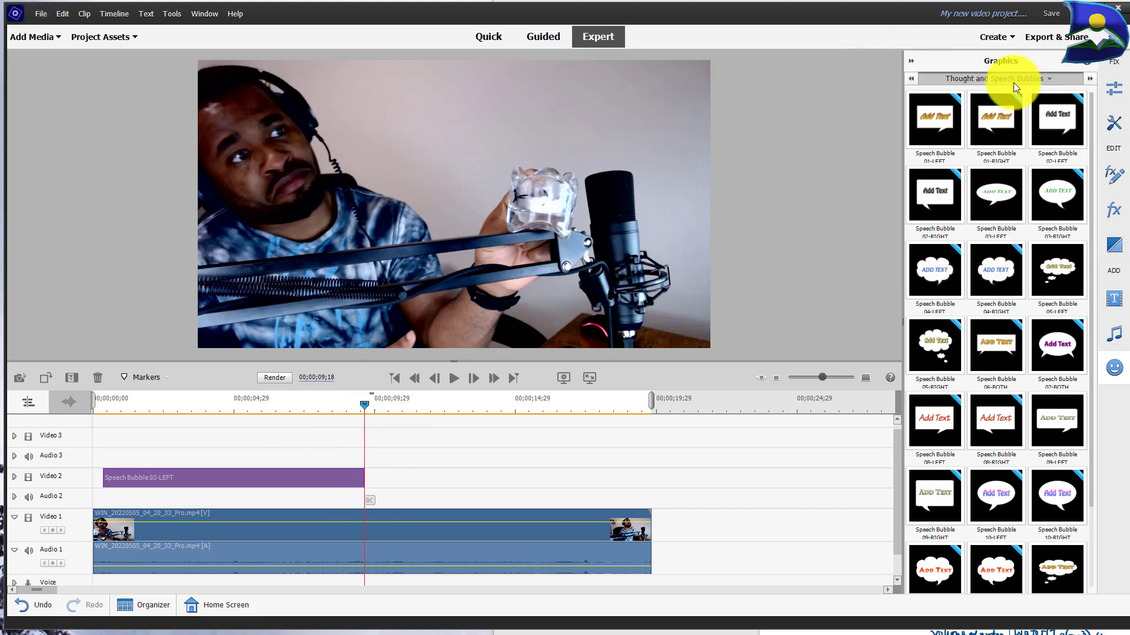
Apply Motion Tracking to the Video 1 clip at 00;00;09;18, fitting the selection rectangle around the man's head and tracking it.
{"action": "left_click", "coordinate": [1114, 123]}
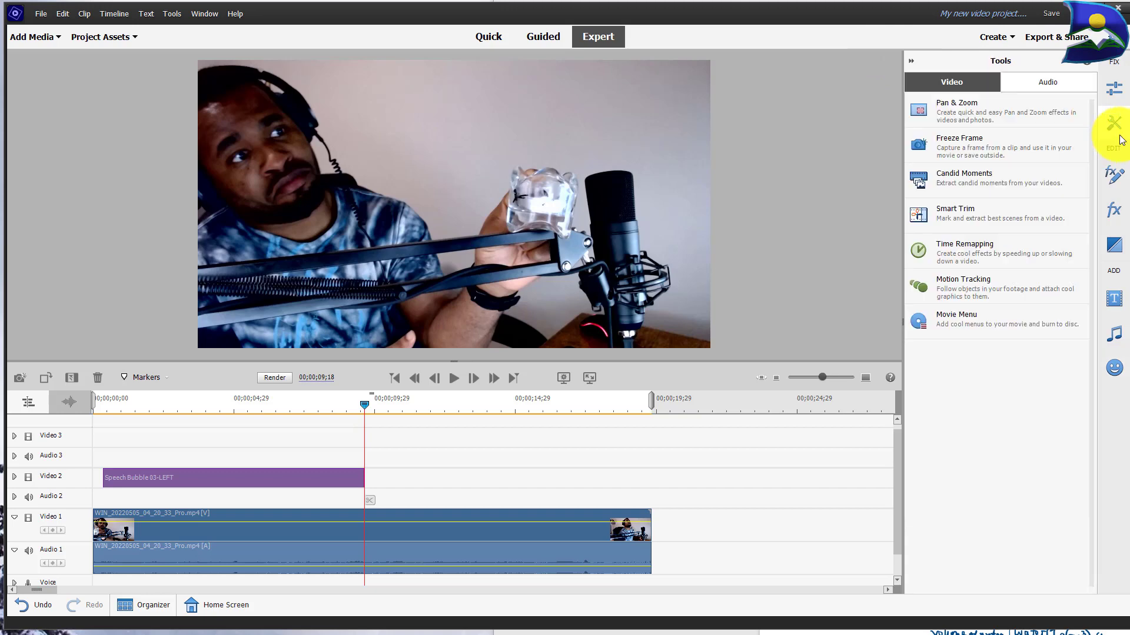
{"action": "left_click", "coordinate": [386, 529]}
{"action": "left_click", "coordinate": [992, 291]}
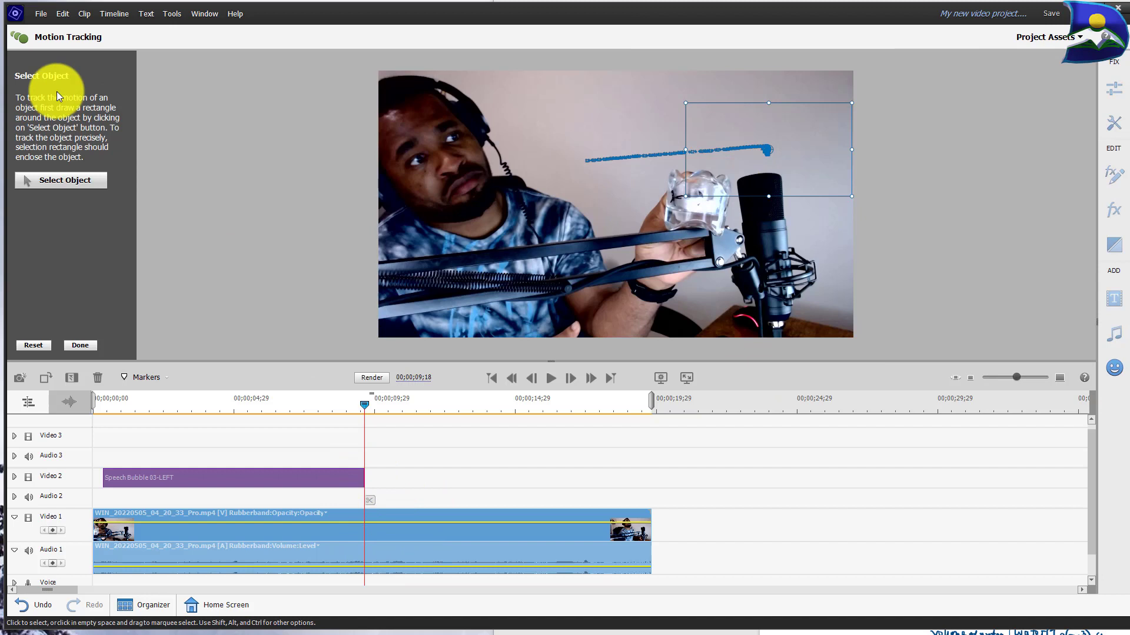
{"action": "left_click", "coordinate": [49, 178]}
{"action": "left_click_drag", "start_coordinate": [623, 211], "coordinate": [455, 126]}
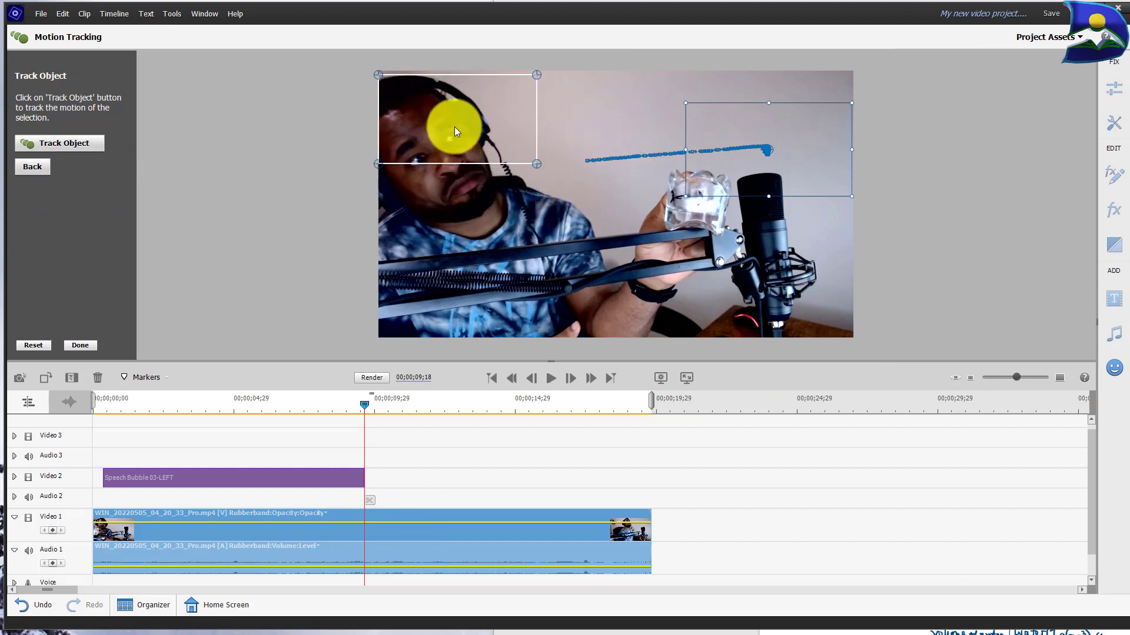
{"action": "left_click_drag", "start_coordinate": [534, 166], "coordinate": [502, 229]}
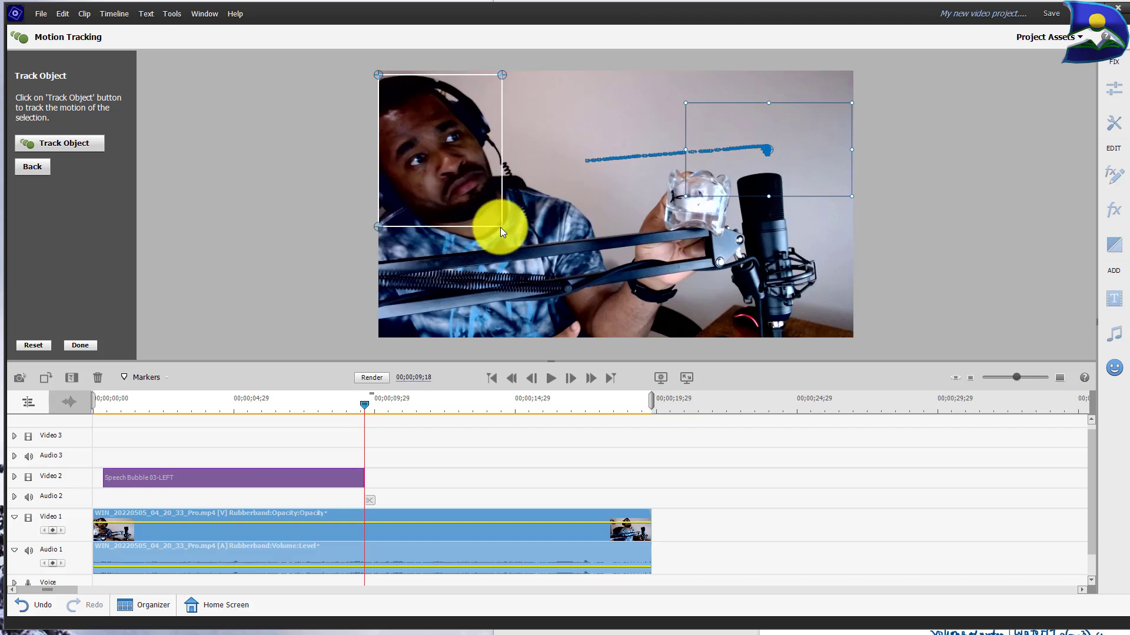
{"action": "left_click", "coordinate": [54, 147]}
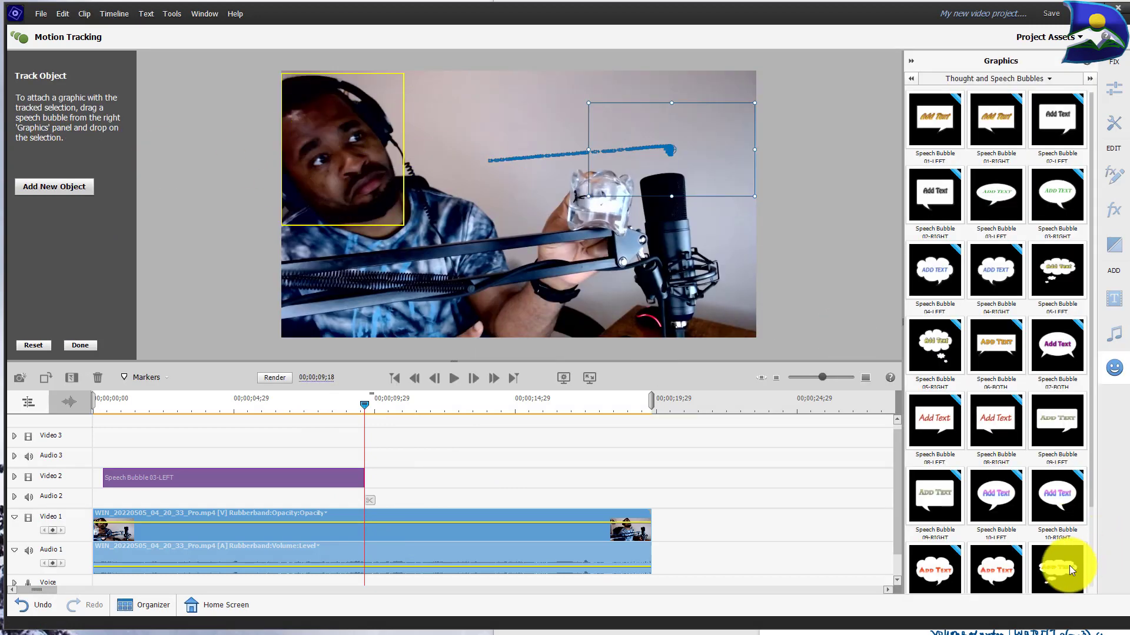
Attach the orange-text thought cloud bubble to the tracked head selection and set its text to "NOPE!".
{"action": "left_click_drag", "start_coordinate": [1036, 574], "coordinate": [419, 135]}
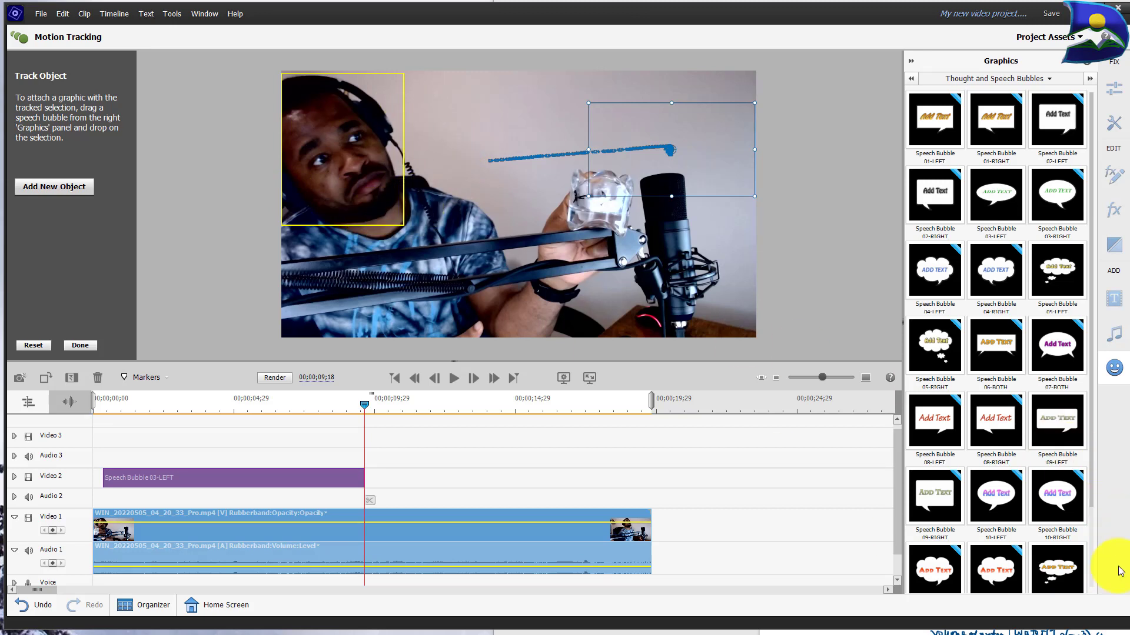
{"action": "left_click_drag", "start_coordinate": [1050, 572], "coordinate": [416, 127]}
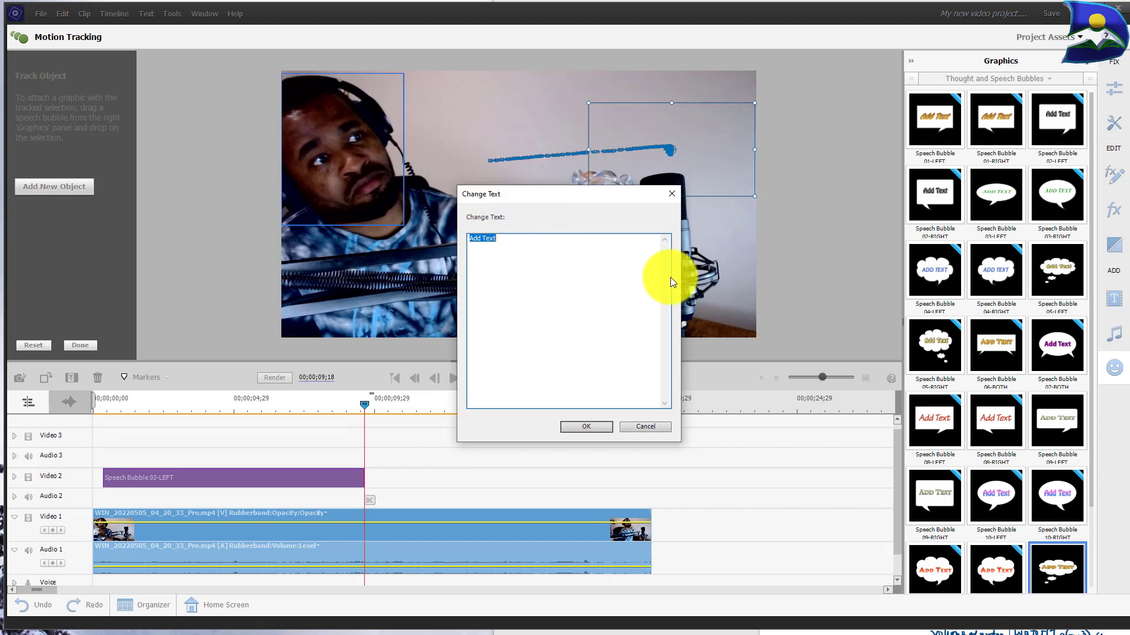
{"action": "type", "text": "NOPE!"}
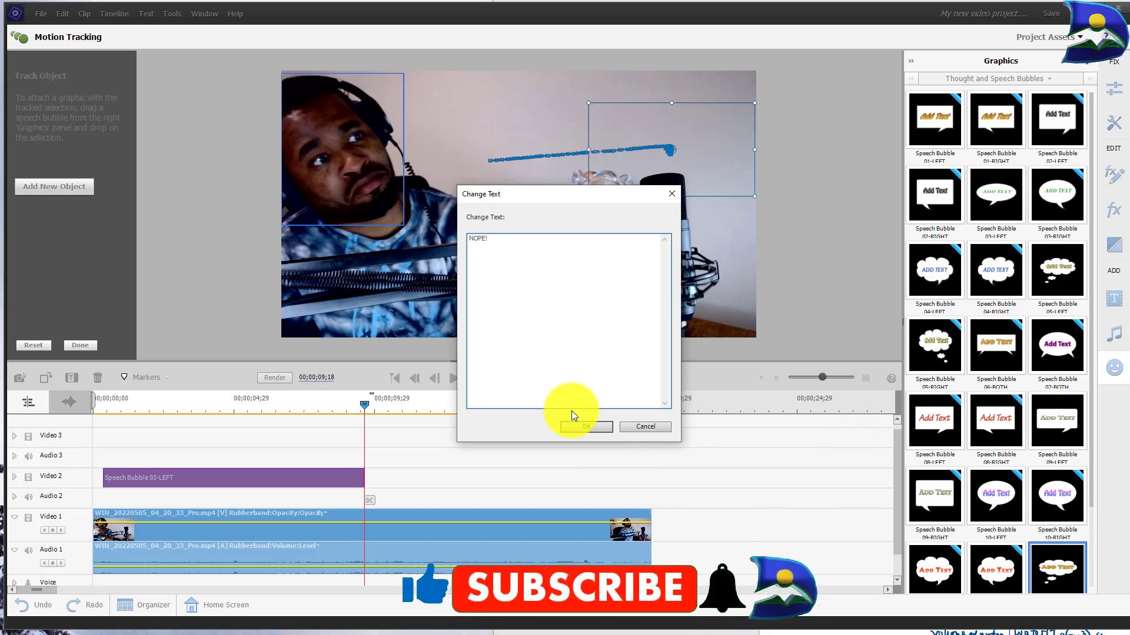
{"action": "left_click", "coordinate": [579, 428]}
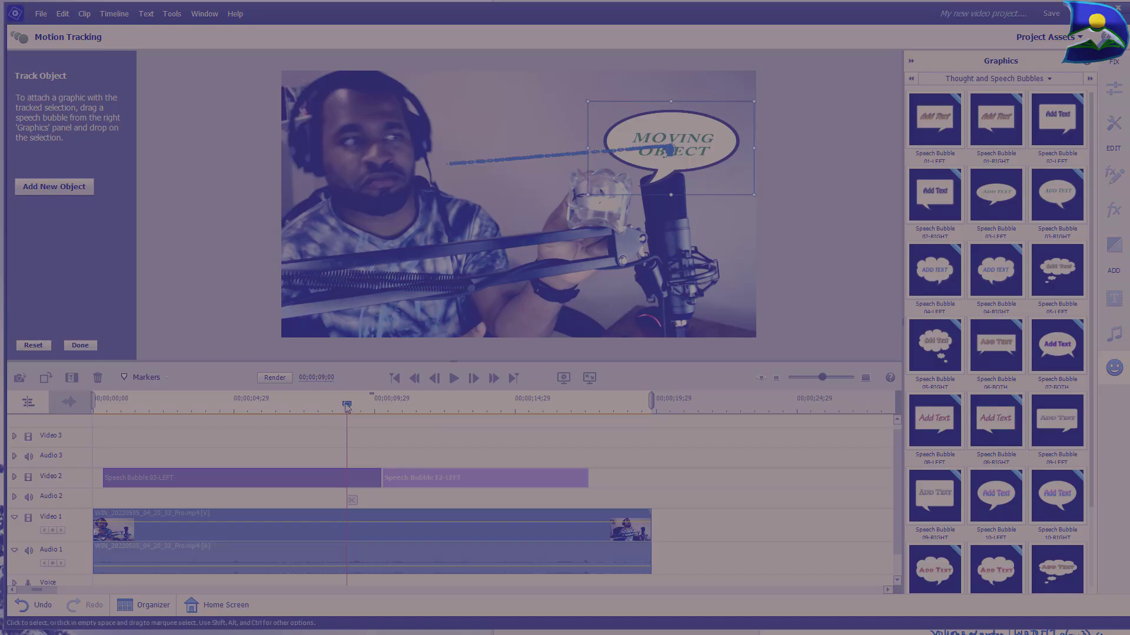
Play back the clip from 00;00;08;16 to check how the bubbles follow the tracked object and head.
{"action": "mouse_move", "coordinate": [347, 409]}
{"action": "left_mouse_down"}
{"action": "mouse_move", "coordinate": [428, 412]}
{"action": "mouse_move", "coordinate": [355, 409]}
{"action": "left_mouse_up"}
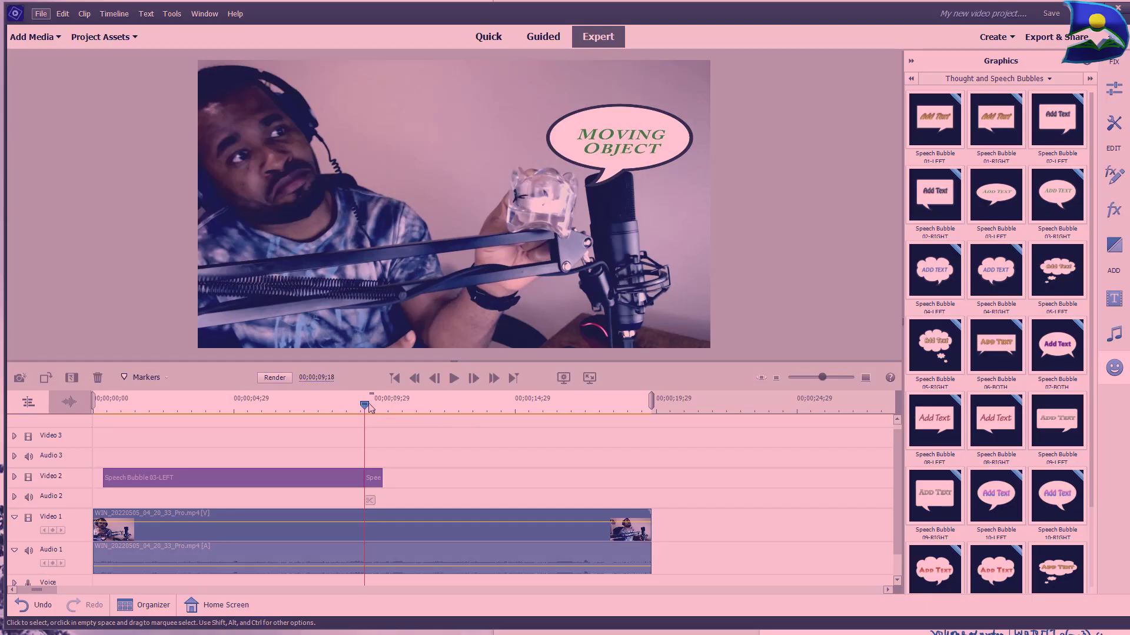
{"action": "left_click", "coordinate": [453, 377]}
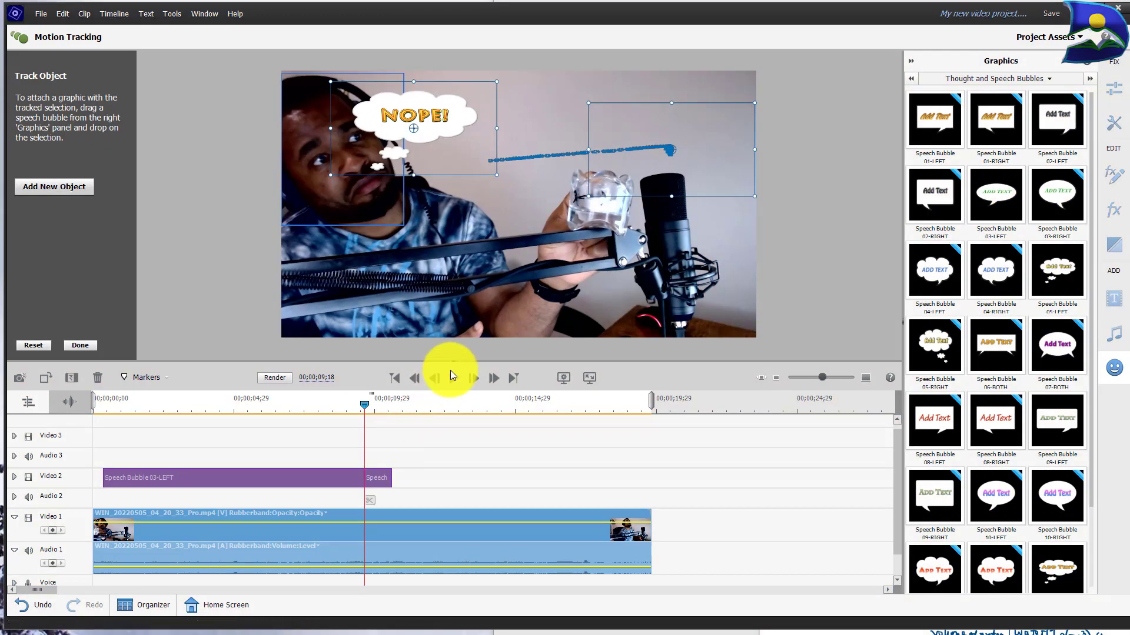
{"action": "left_click", "coordinate": [333, 409]}
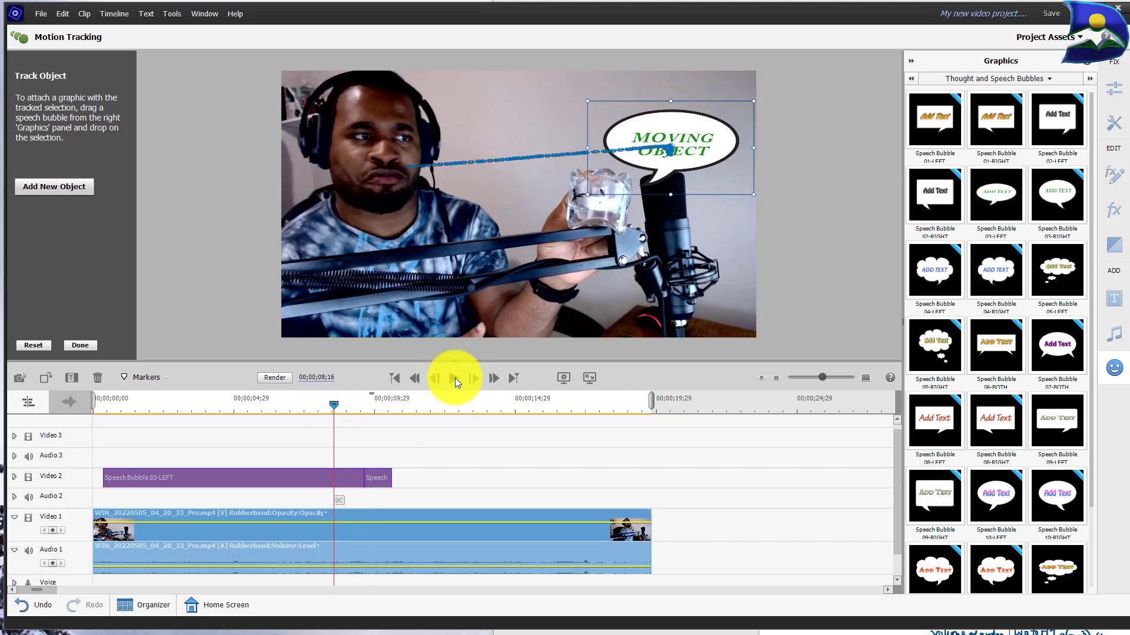
{"action": "left_click", "coordinate": [455, 377]}
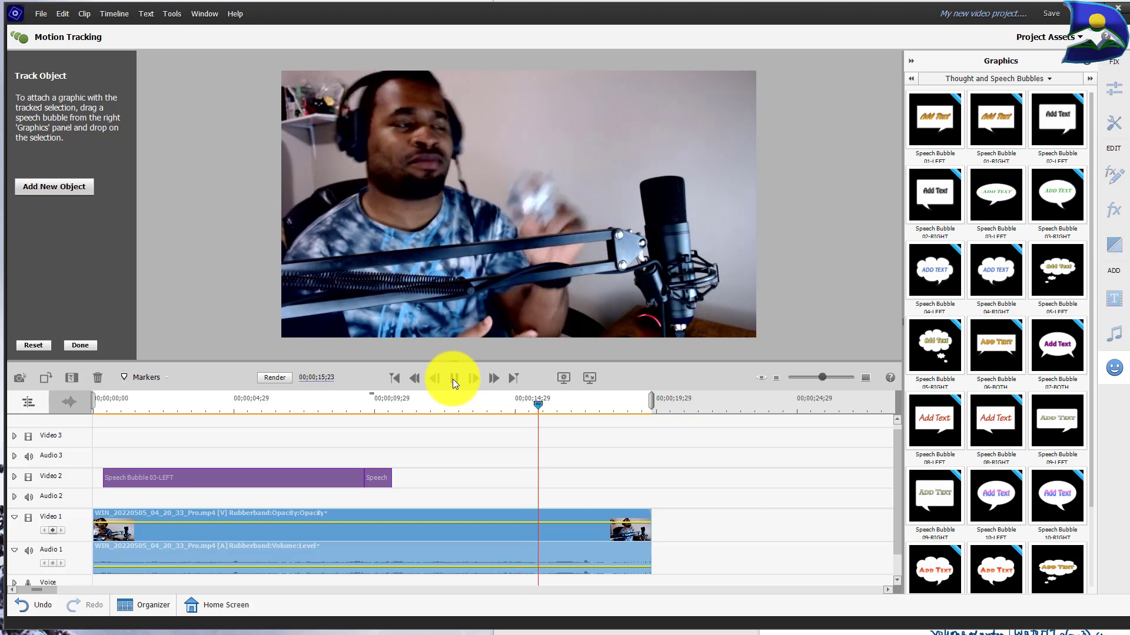
{"action": "left_click", "coordinate": [453, 378]}
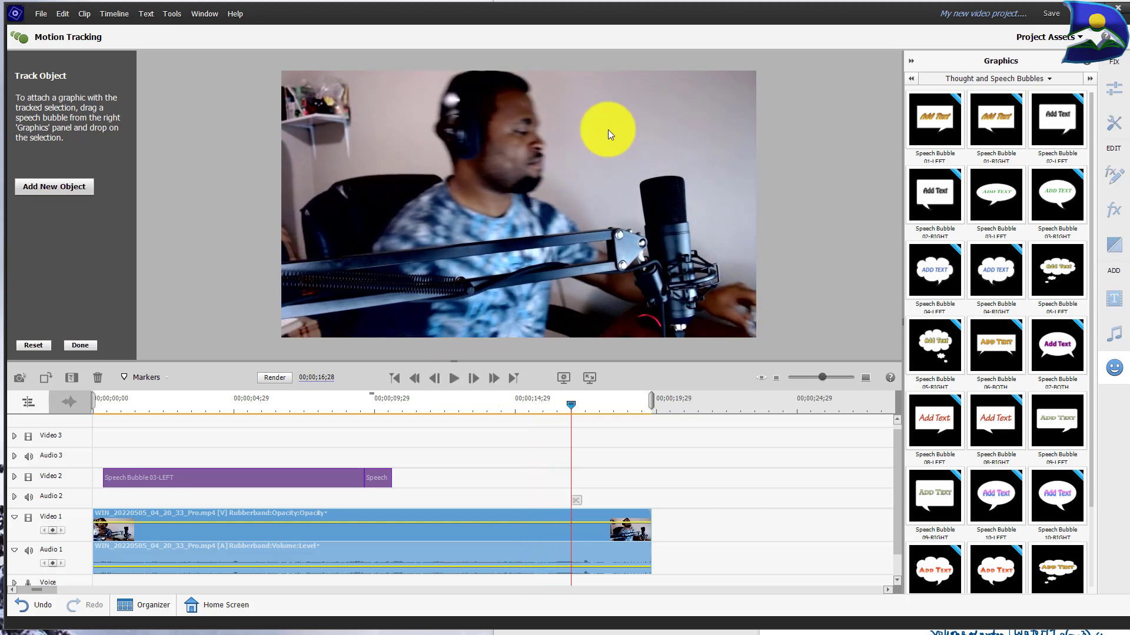
Browse the Animated Objects graphics and switch the graphics category to Baby.
{"action": "left_click", "coordinate": [1046, 79]}
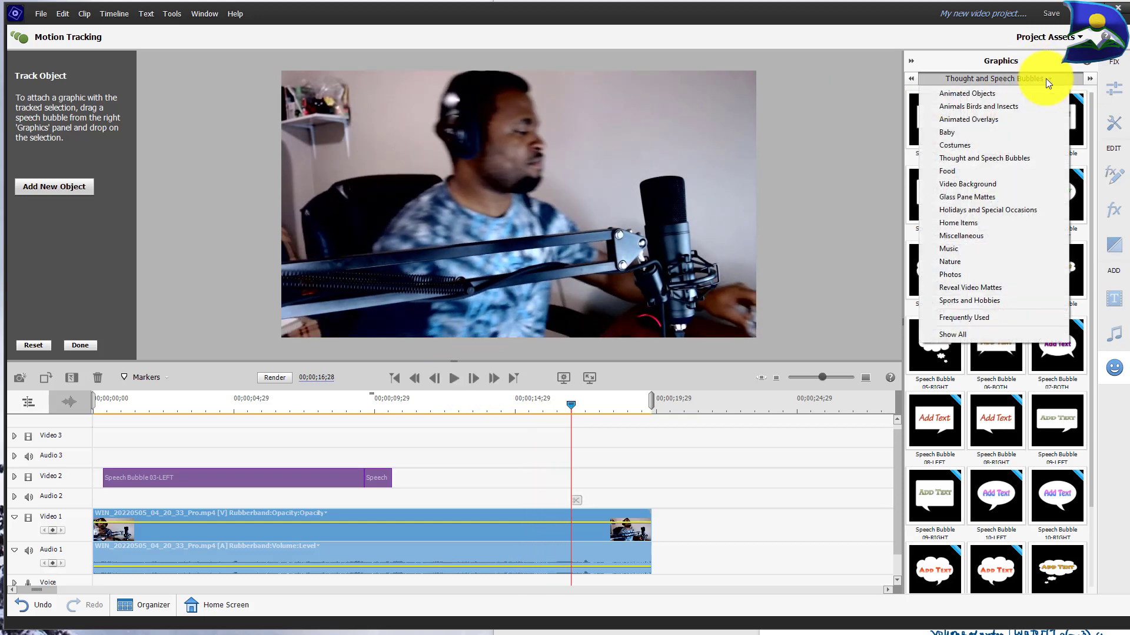
{"action": "left_click", "coordinate": [975, 96]}
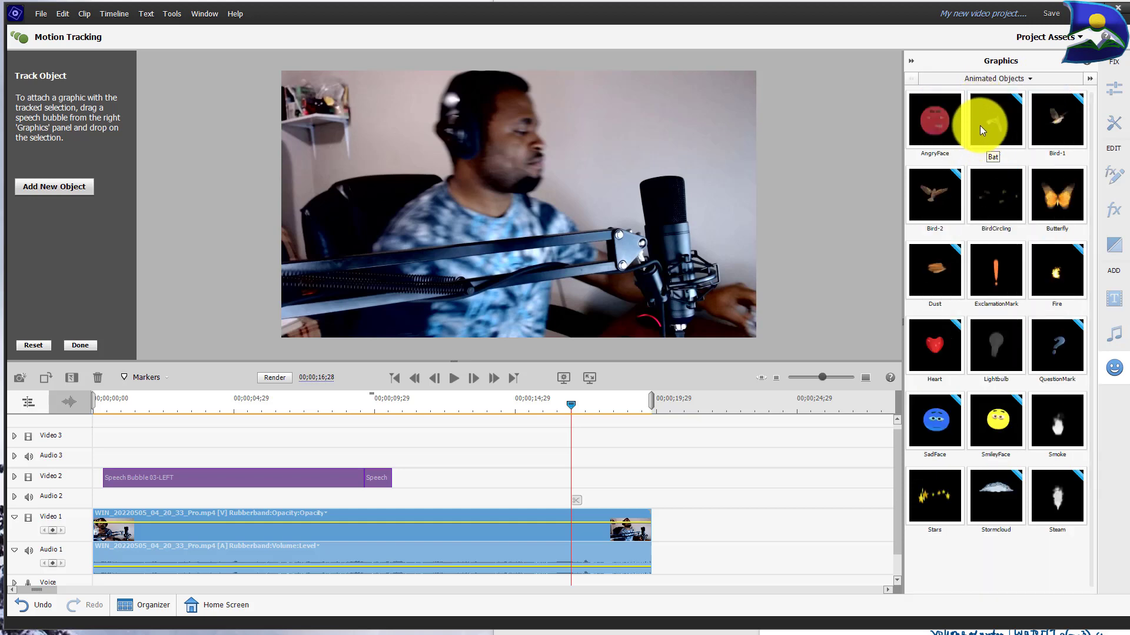
{"action": "left_click", "coordinate": [1029, 78]}
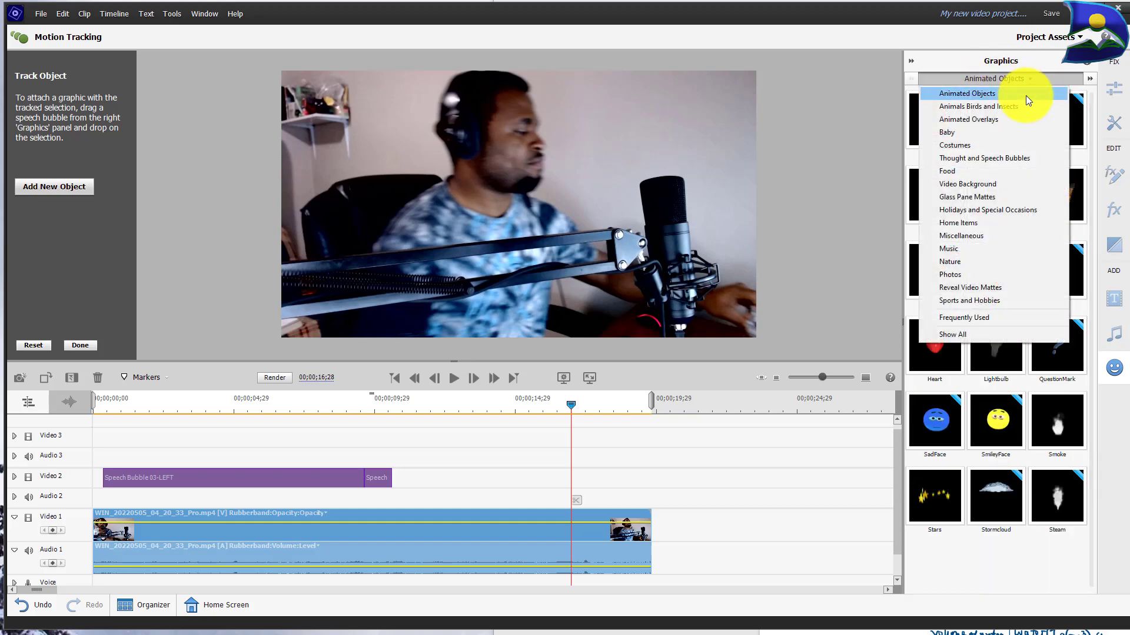
{"action": "left_click", "coordinate": [1011, 133]}
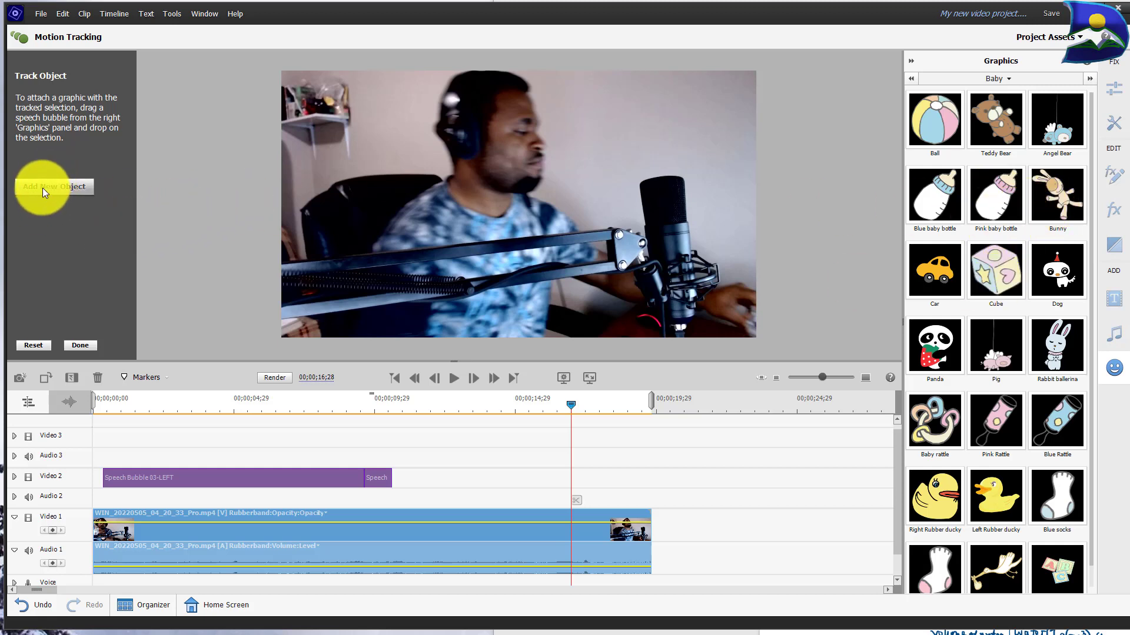
Add a new tracked object at 00;00;02;02, fitting the selection rectangle around the item in the man's hand and tracking it.
{"action": "left_click", "coordinate": [251, 403]}
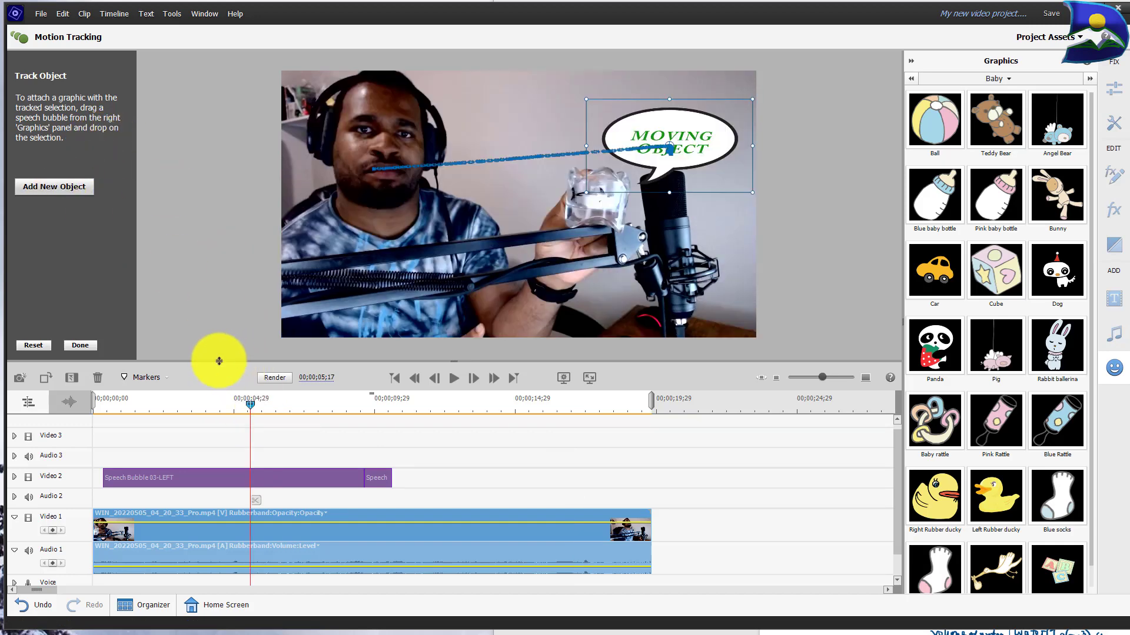
{"action": "left_click_drag", "start_coordinate": [249, 403], "coordinate": [151, 403]}
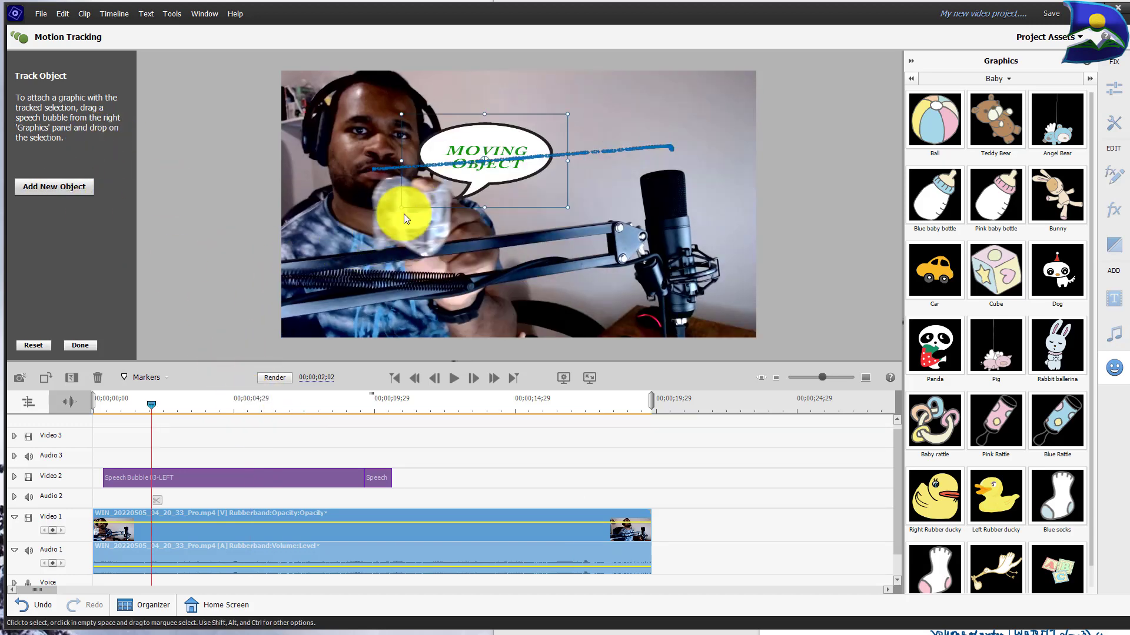
{"action": "left_click", "coordinate": [48, 185]}
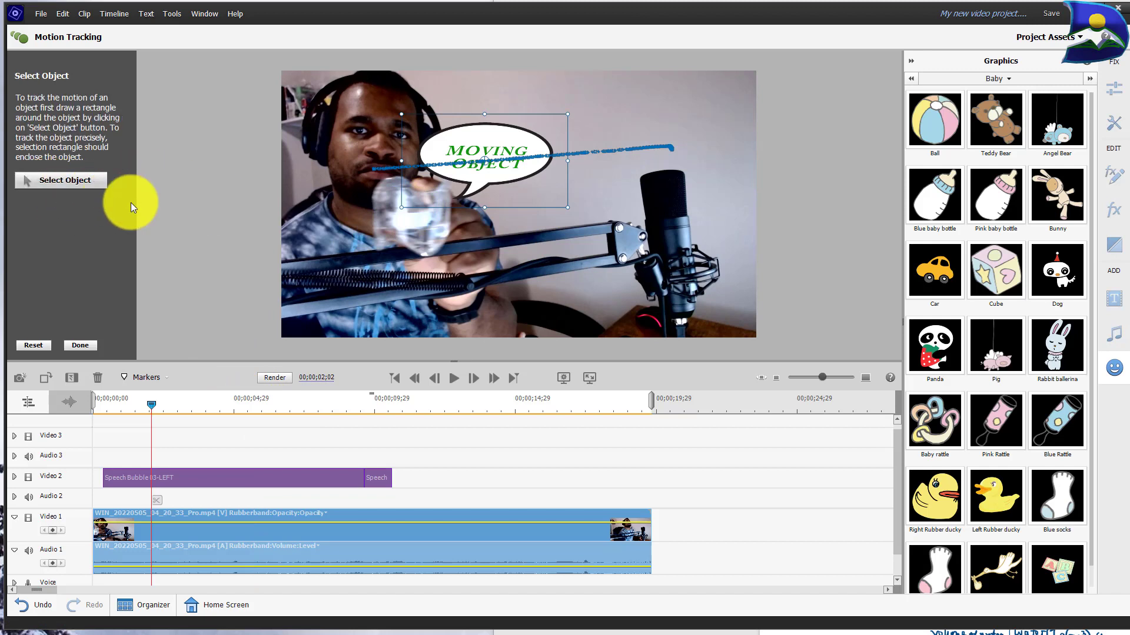
{"action": "left_click", "coordinate": [73, 178]}
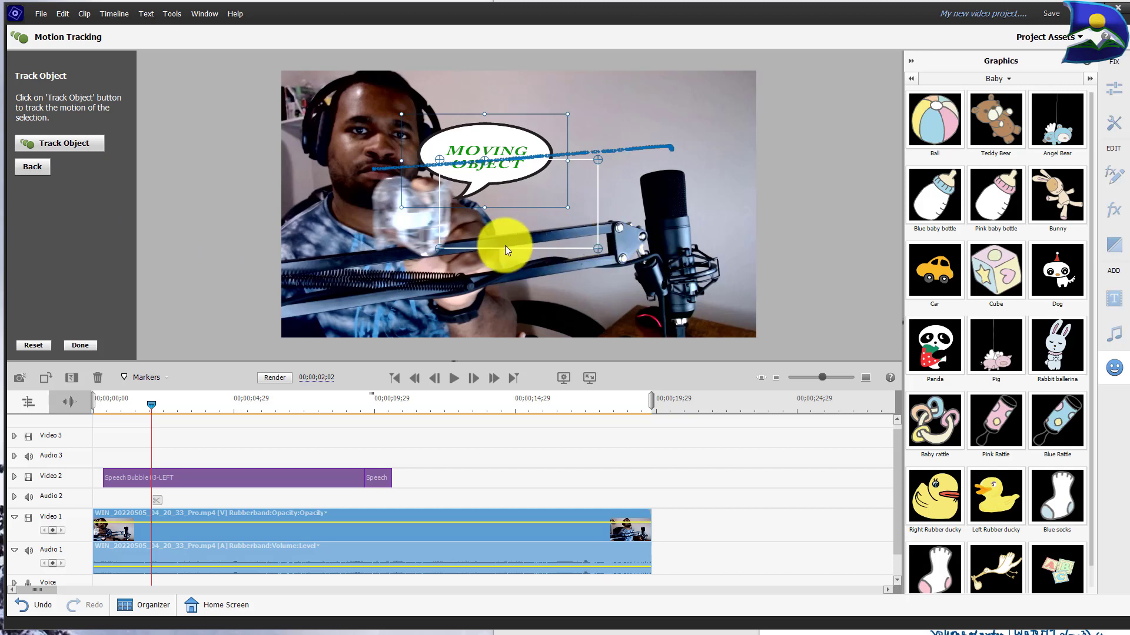
{"action": "left_click_drag", "start_coordinate": [517, 245], "coordinate": [454, 255]}
{"action": "left_click_drag", "start_coordinate": [526, 256], "coordinate": [462, 255]}
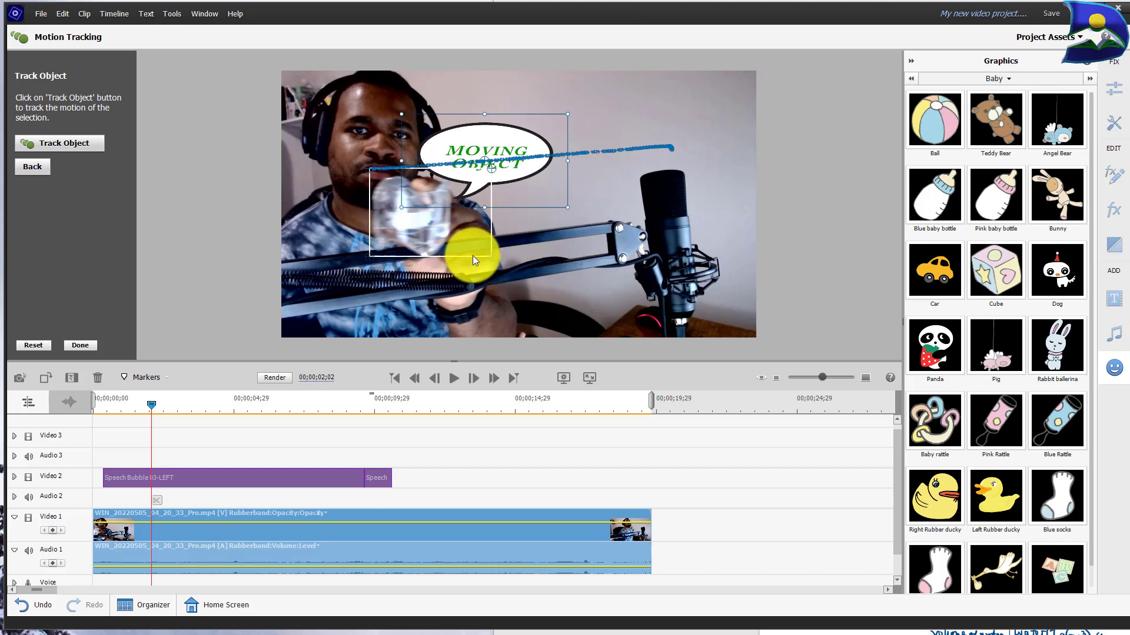
{"action": "left_click", "coordinate": [65, 143]}
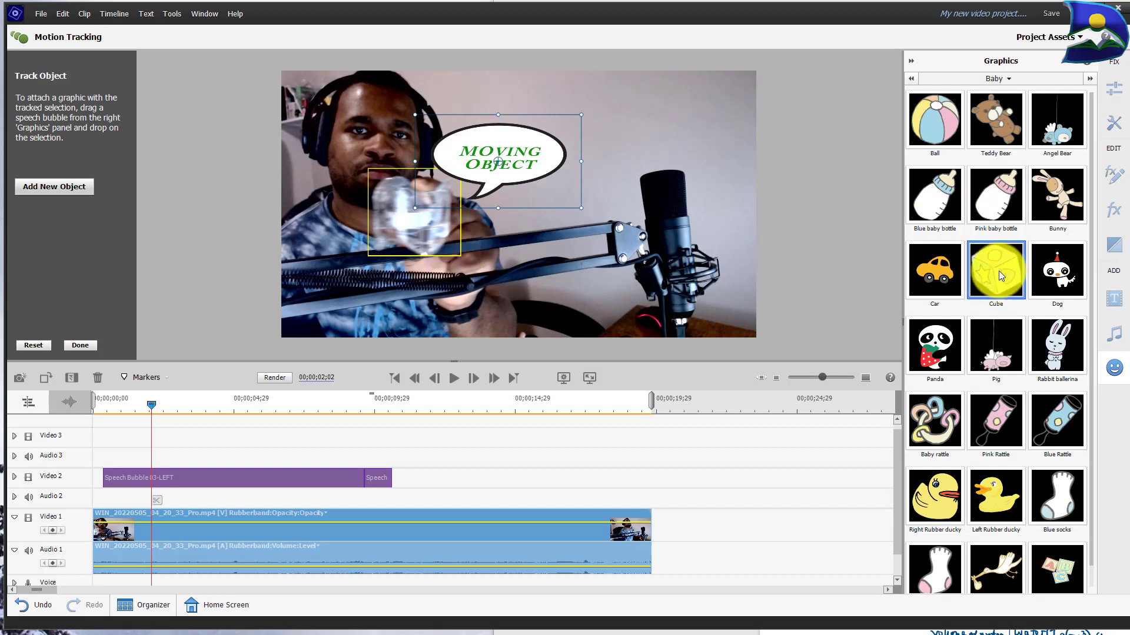
Attach the Cube graphic to the tracked selection, position it over the handheld item, and play back the result.
{"action": "left_click_drag", "start_coordinate": [998, 270], "coordinate": [472, 271]}
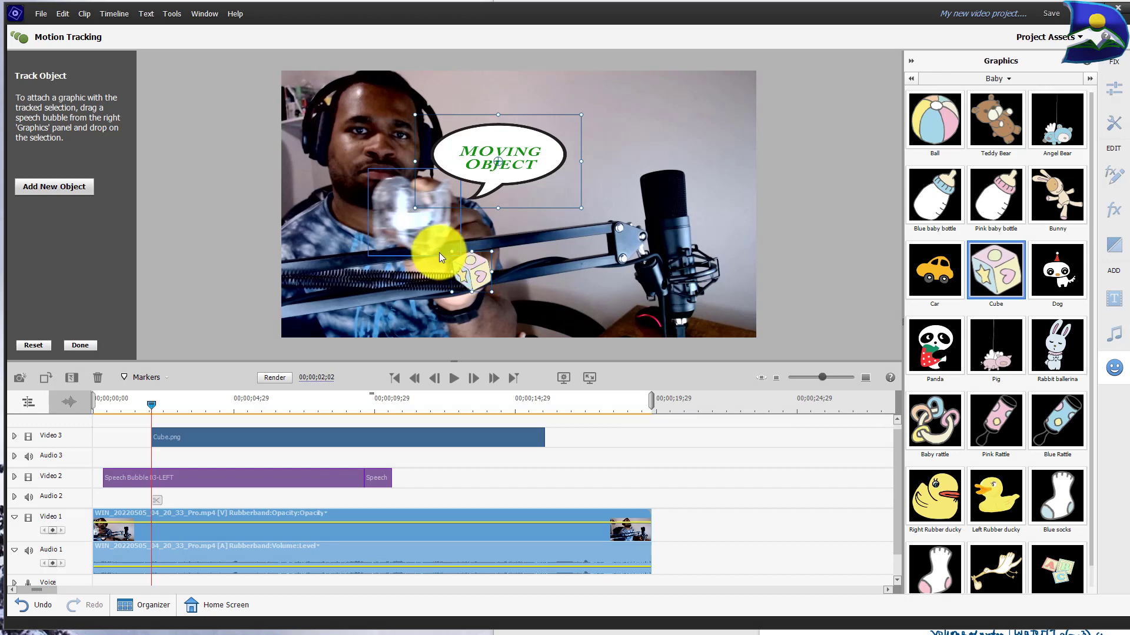
{"action": "left_click_drag", "start_coordinate": [471, 274], "coordinate": [396, 221]}
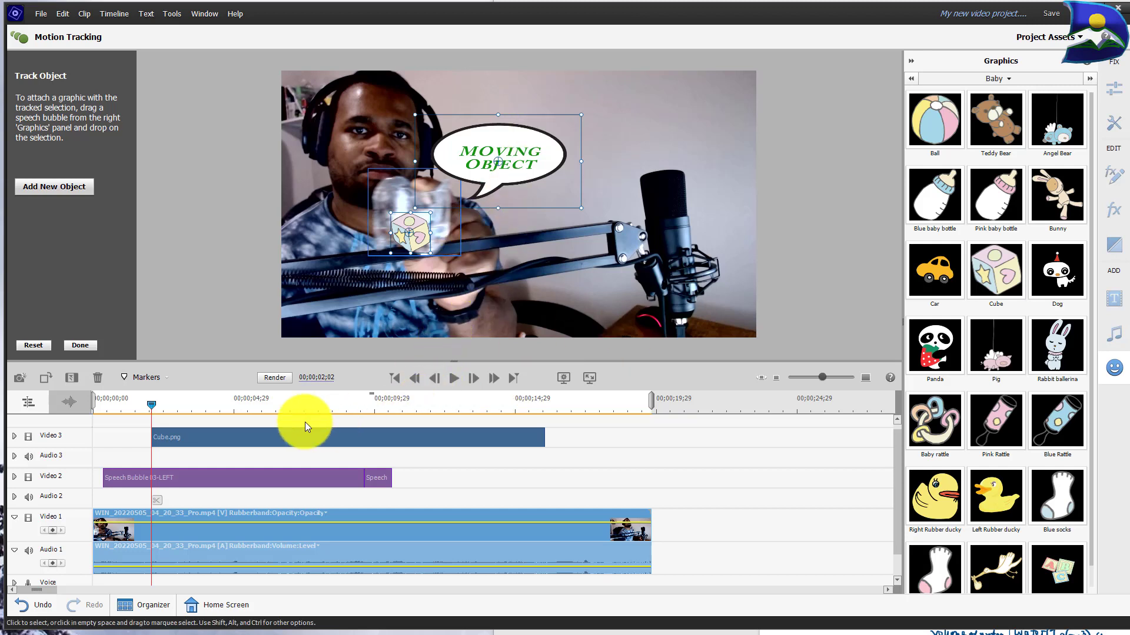
{"action": "left_click", "coordinate": [454, 379]}
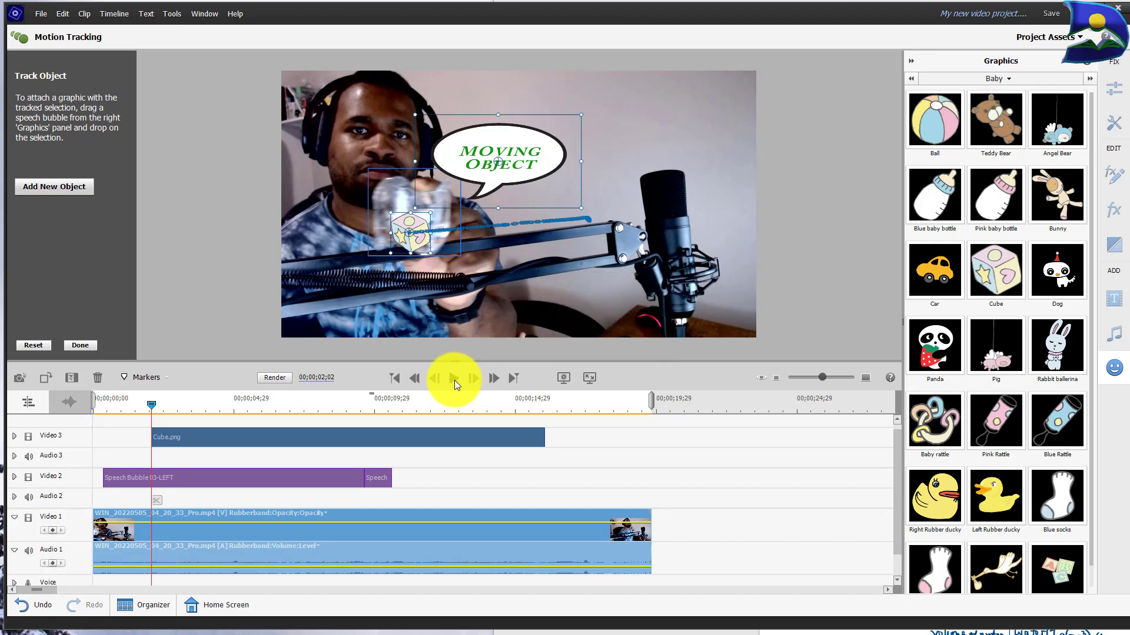
{"action": "left_click", "coordinate": [454, 380]}
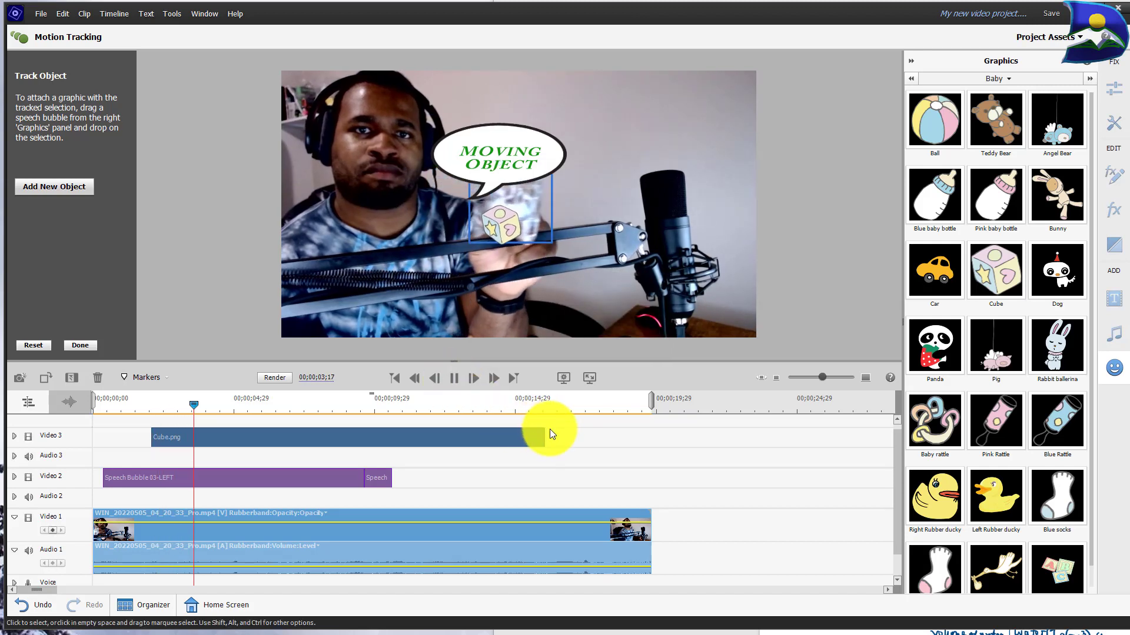